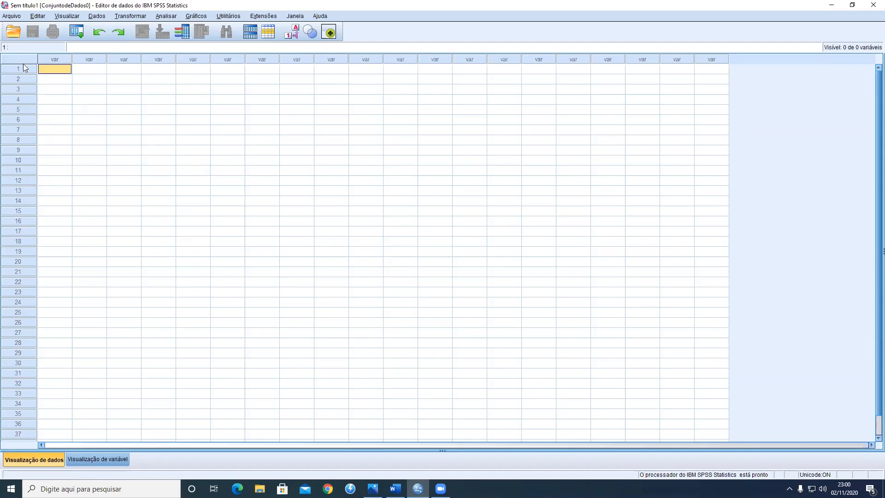
# Step: Import the Excel file ANOVA 2 vias - Copia.xlsx from the Desktop, using Planilha1 with variable names read from the first row
pyautogui.click(11, 16)
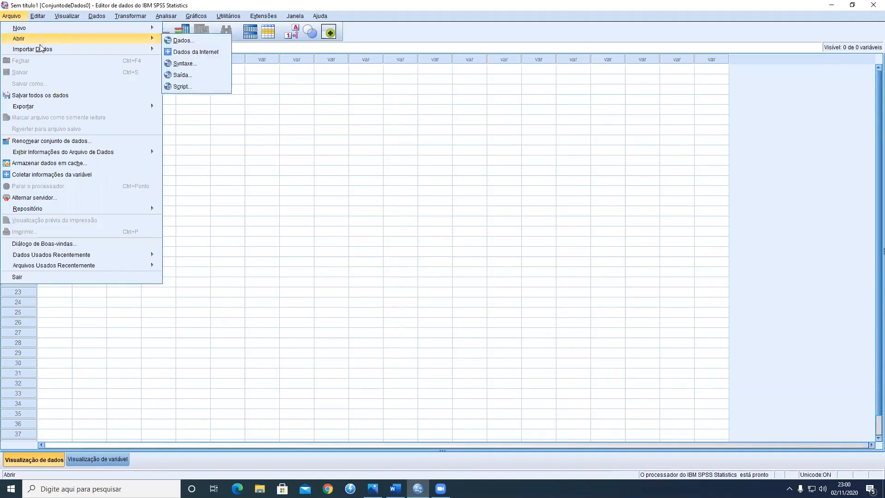
pyautogui.moveTo(55, 51)
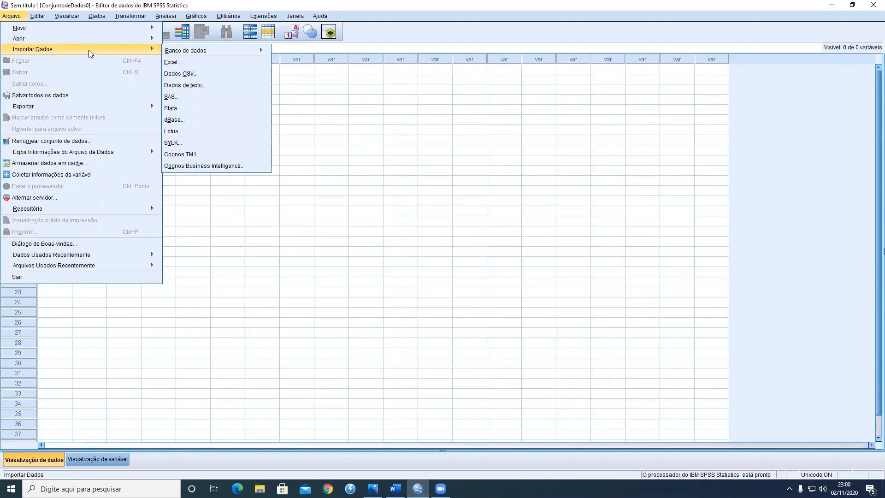
pyautogui.moveTo(65, 30)
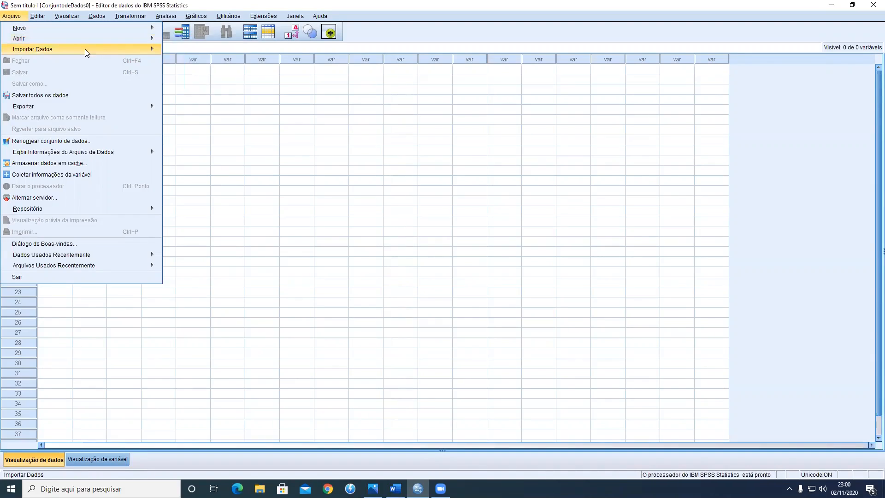
pyautogui.moveTo(86, 52)
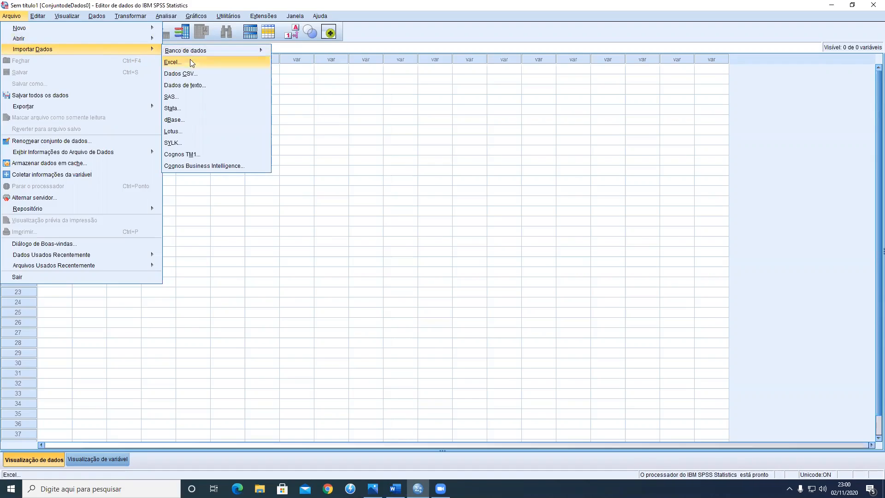
pyautogui.click(173, 65)
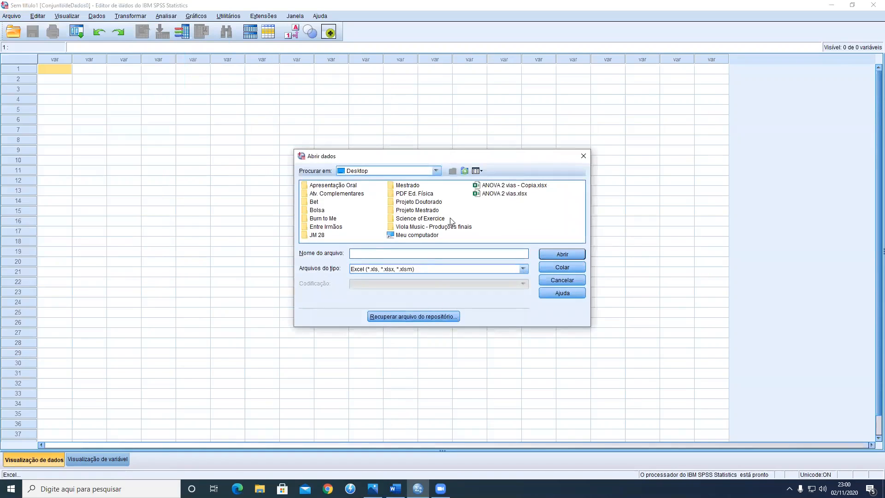
pyautogui.click(502, 186)
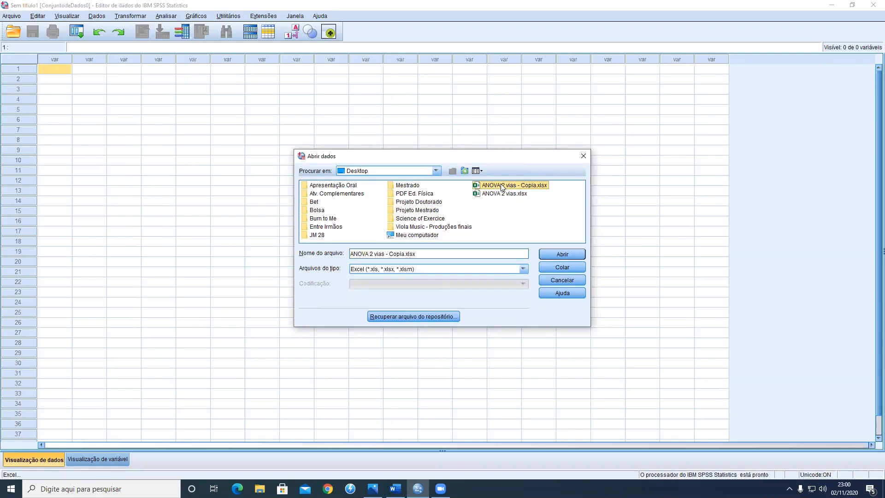
pyautogui.click(559, 255)
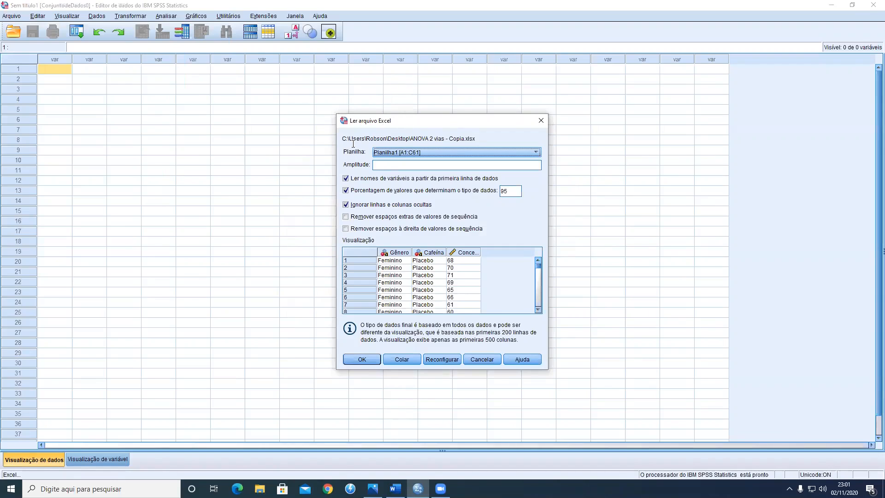
pyautogui.click(363, 359)
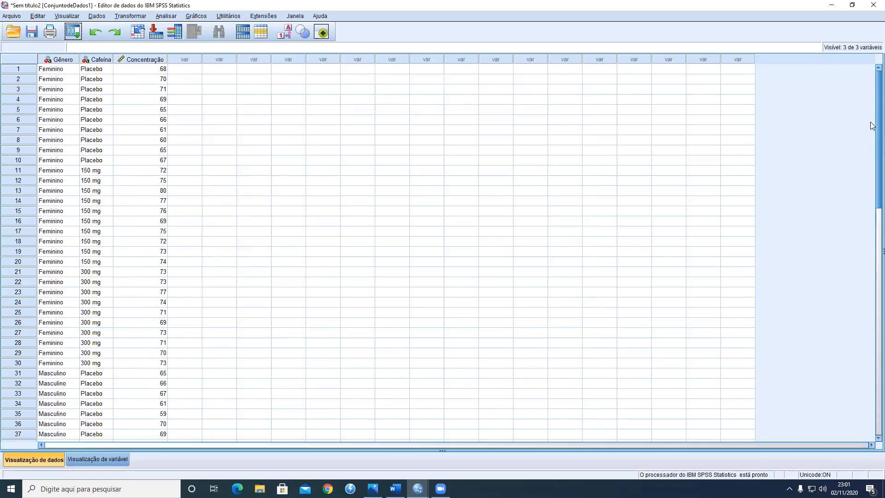
# Step: Examine the imported rows of Gênero, Cafeína and Concentração from the first case to the last
pyautogui.moveTo(873, 126)
pyautogui.mouseDown()
pyautogui.moveTo(870, 230)
pyautogui.moveTo(872, 121)
pyautogui.mouseUp()
pyautogui.moveTo(873, 190); pyautogui.dragTo(873, 165)
pyautogui.scroll(-7, 871, 110)
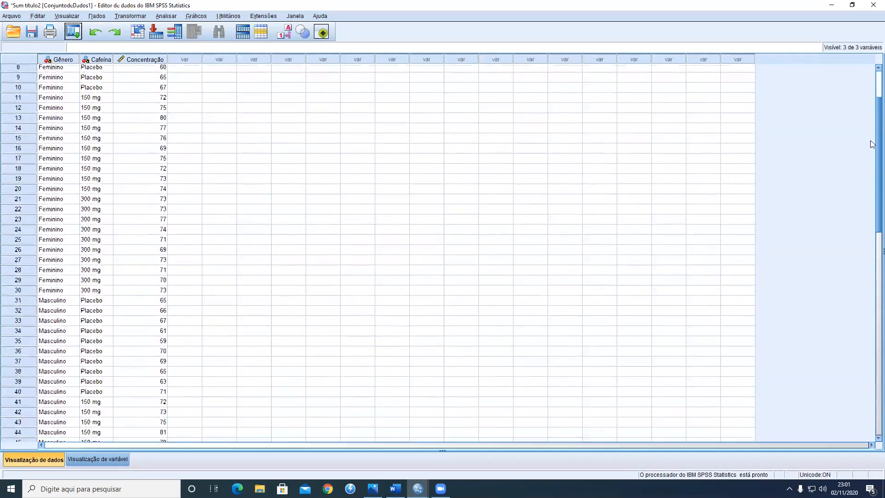
pyautogui.scroll(-1, 871, 194)
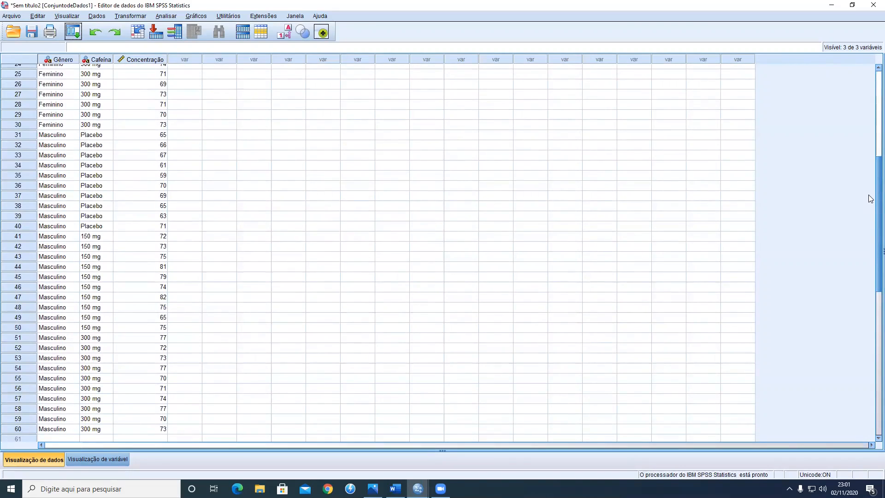
pyautogui.scroll(-1, 870, 199)
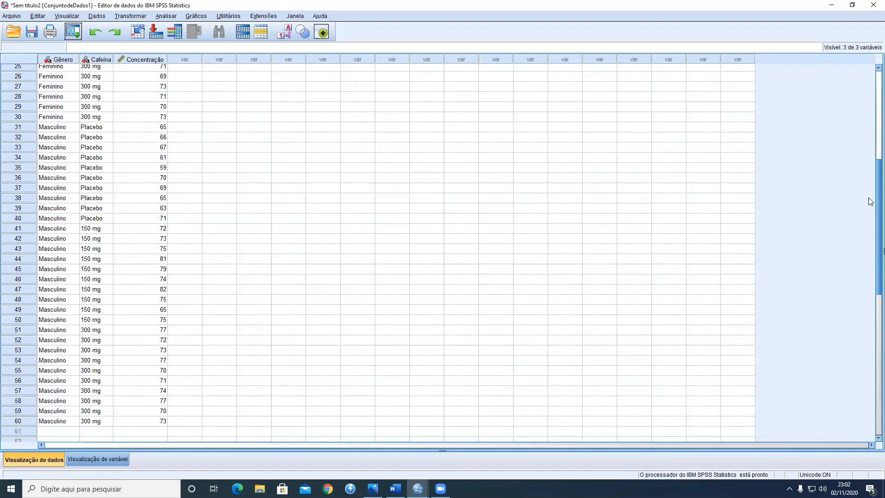
pyautogui.scroll(8, 870, 199)
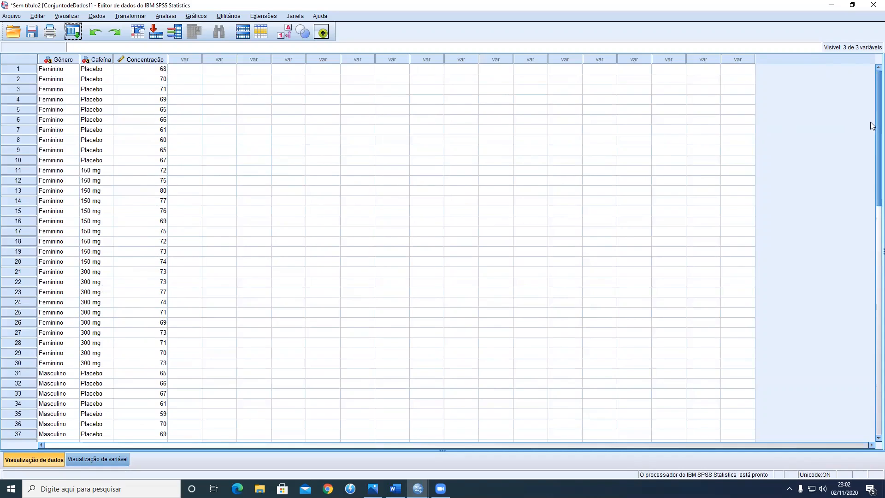
pyautogui.scroll(-1, 872, 135)
pyautogui.scroll(-9, 869, 185)
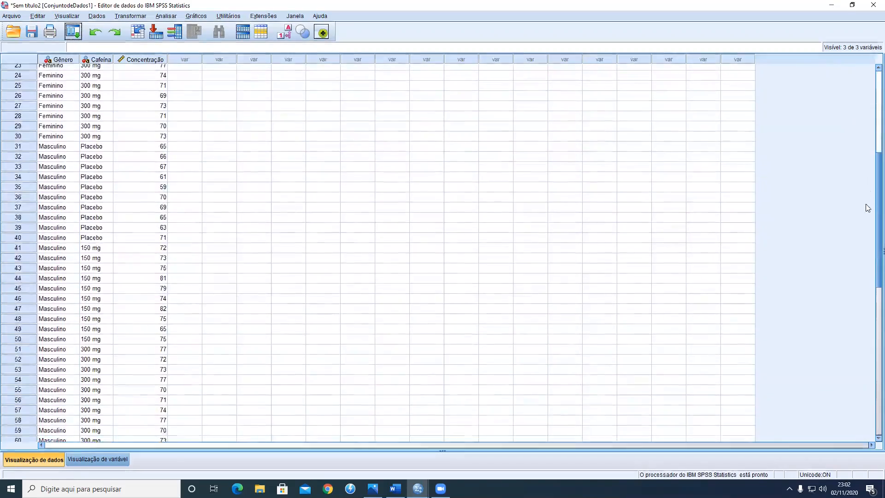
pyautogui.scroll(2, 870, 216)
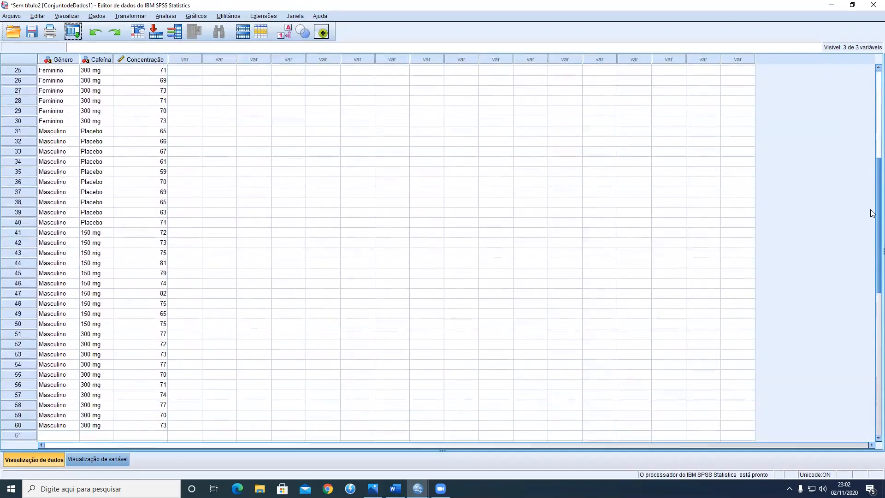
pyautogui.scroll(7, 872, 213)
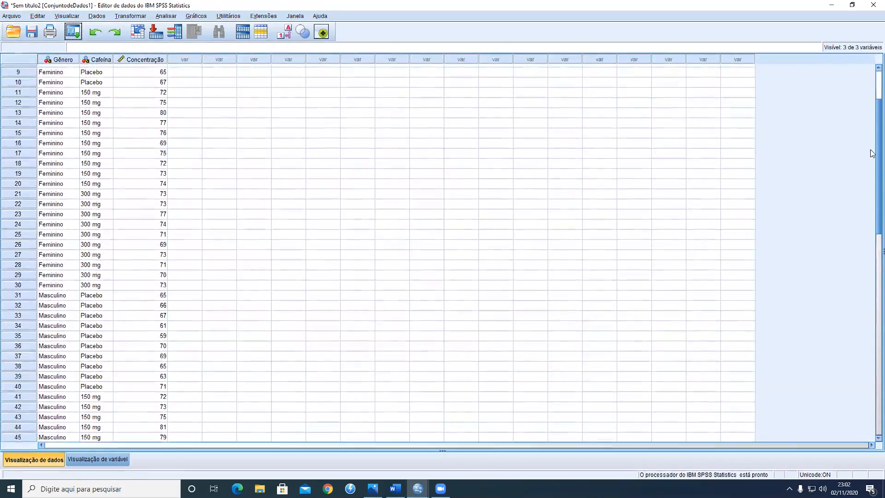
pyautogui.scroll(2, 872, 142)
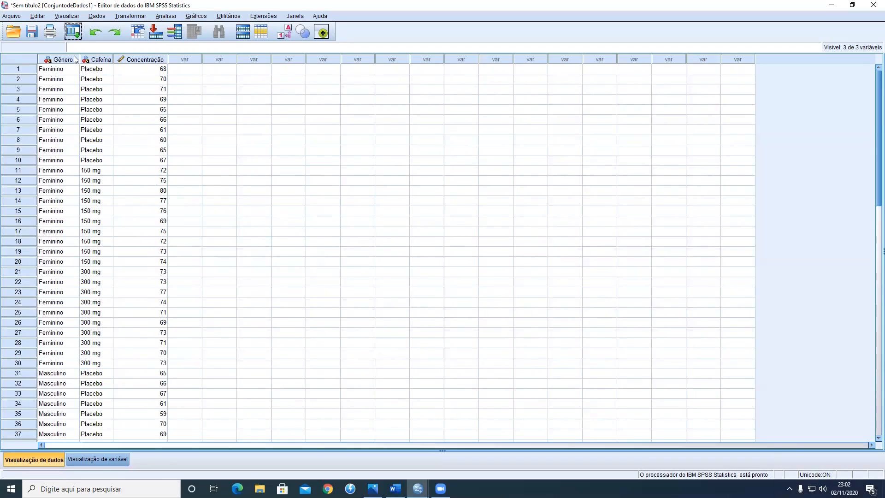
# Step: Start the Explorar descriptive analysis with Concentração as the dependent variable
pyautogui.click(163, 17)
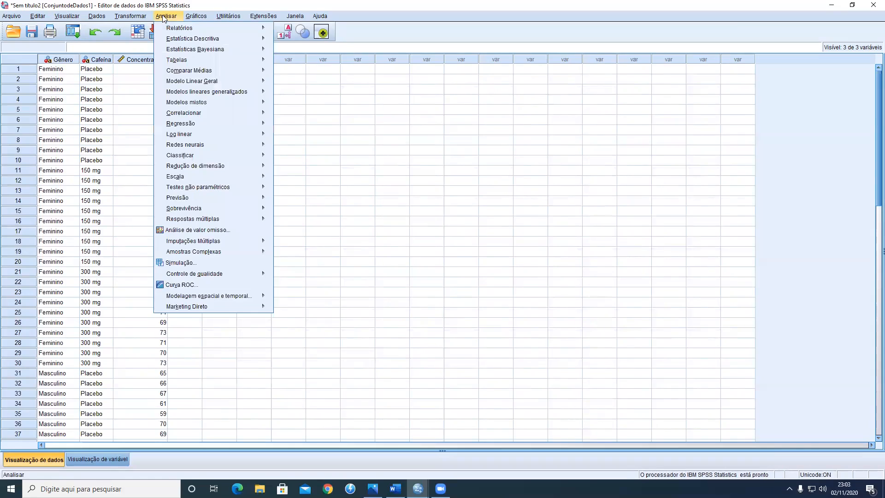
pyautogui.moveTo(184, 41)
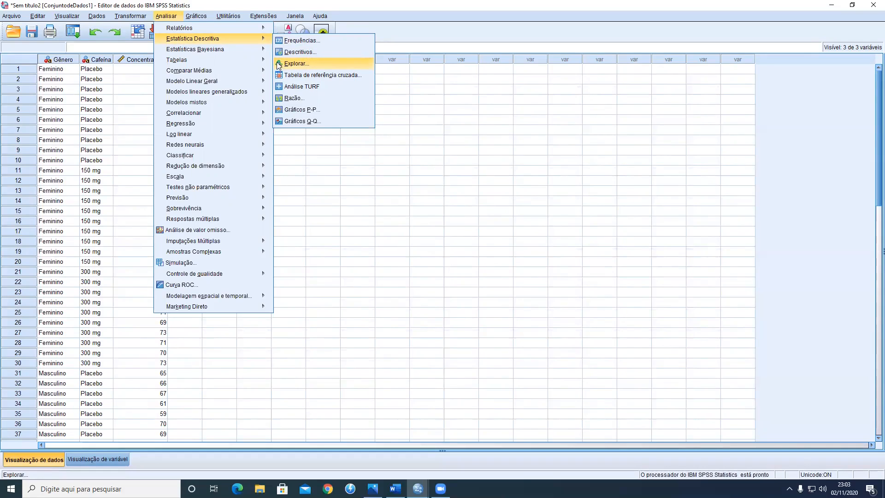
pyautogui.click(296, 65)
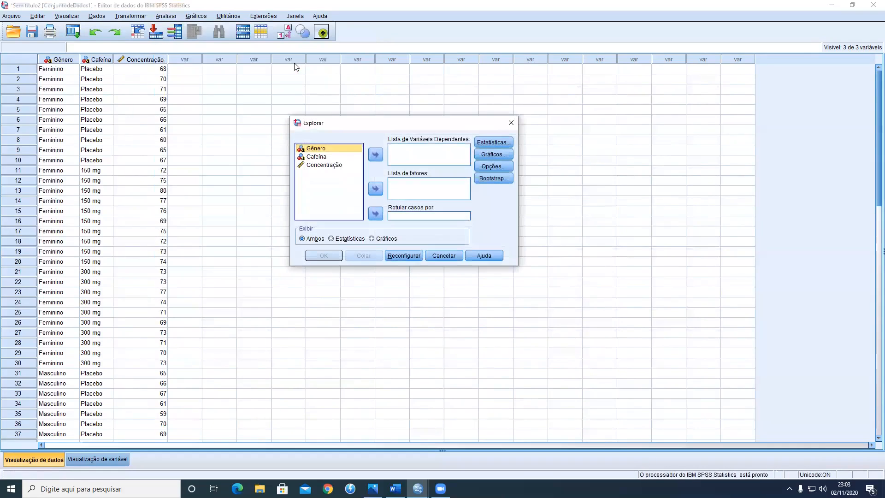
pyautogui.click(324, 166)
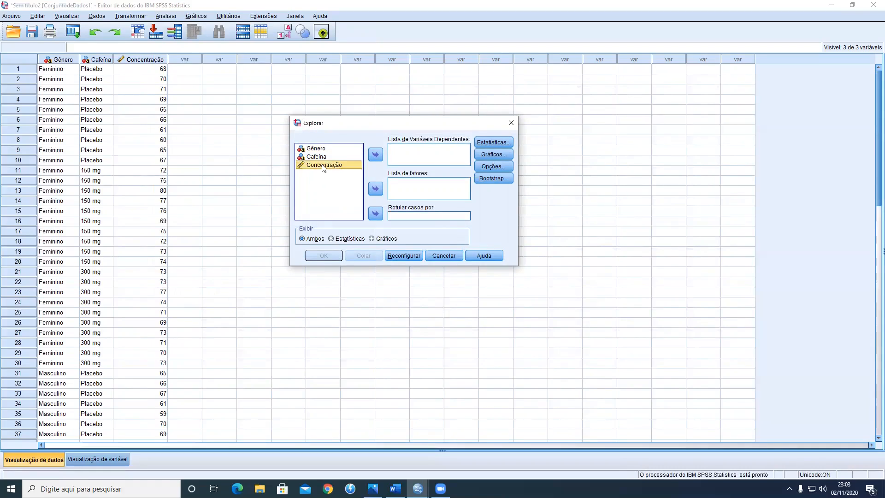
pyautogui.click(376, 156)
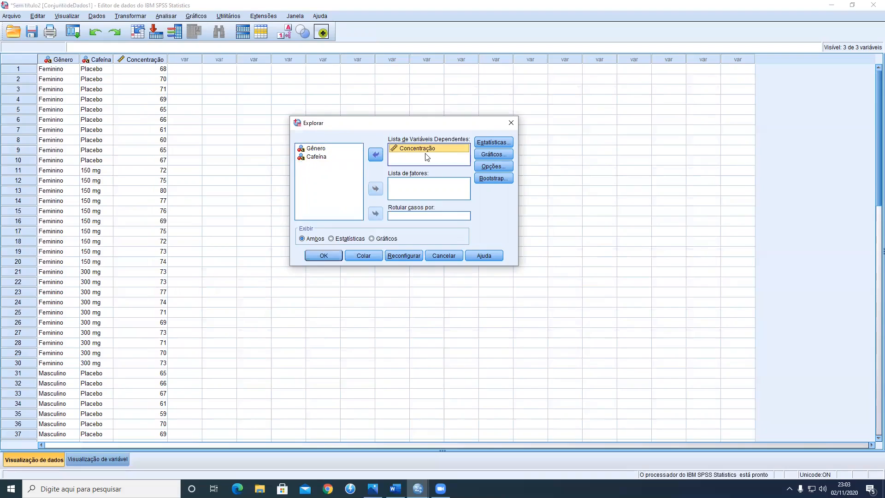
# Step: Enable normality plots with tests for the Explorar analysis and run it
pyautogui.click(491, 156)
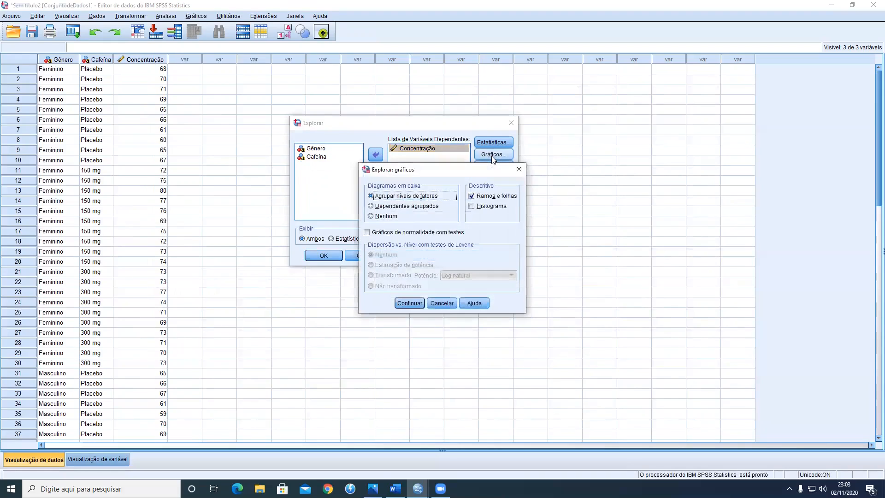
pyautogui.click(368, 233)
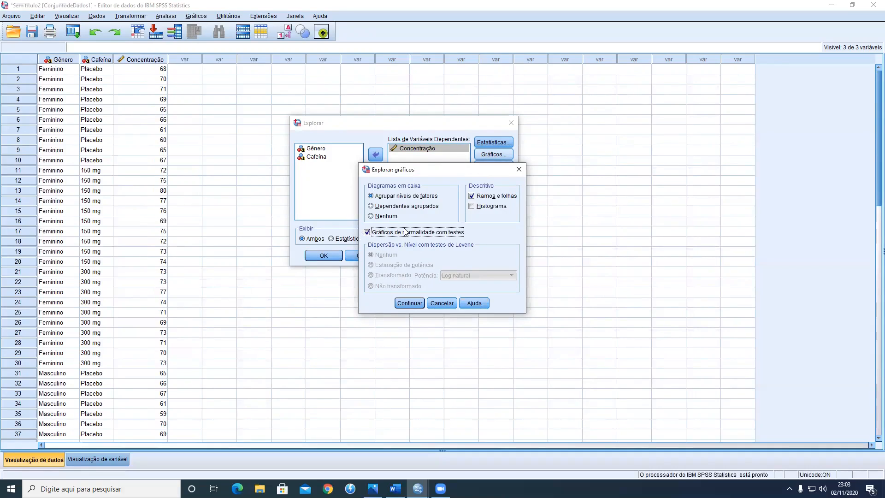
pyautogui.click(416, 304)
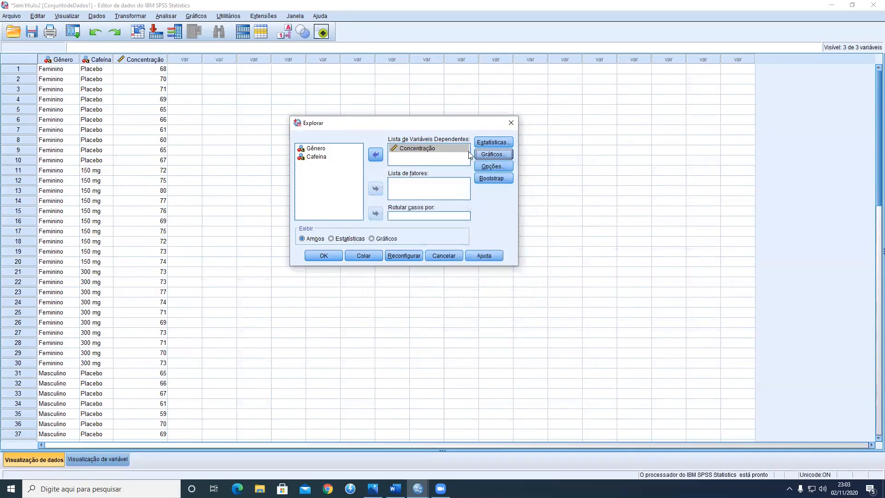
pyautogui.click(324, 255)
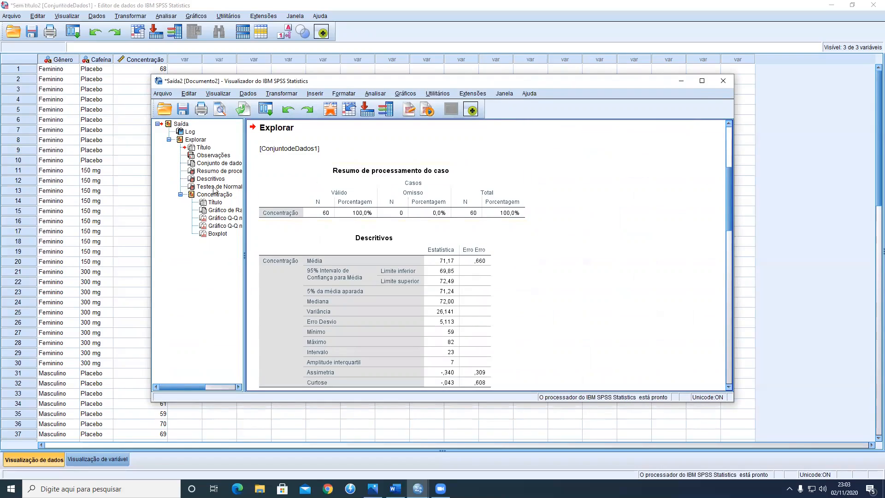
# Step: Display the Testes de Normalidade table in the output, consult the Teste de Normalidade.png image in Photos for test selection, and close the image
pyautogui.click(211, 186)
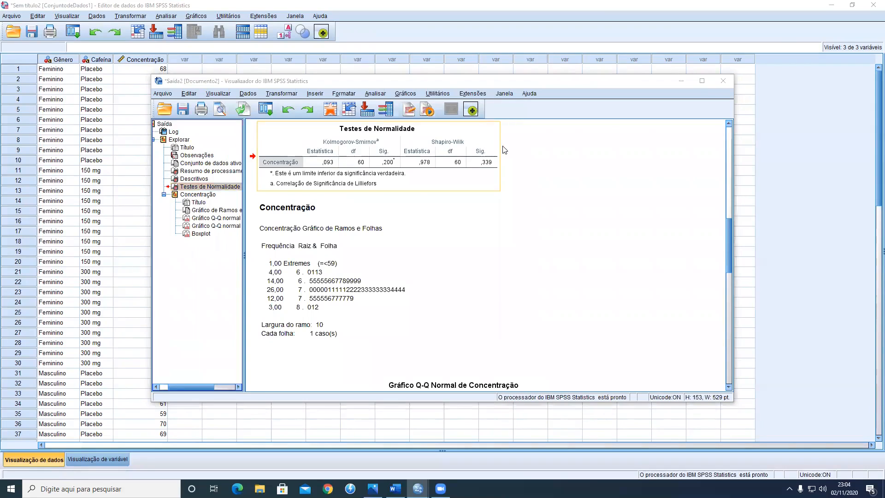
pyautogui.hotkey('alt', 'Tab')
pyautogui.hotkey('alt', 'Tab')
pyautogui.hotkey('alt', 'Tab')
pyautogui.hotkey('alt', 'Tab')
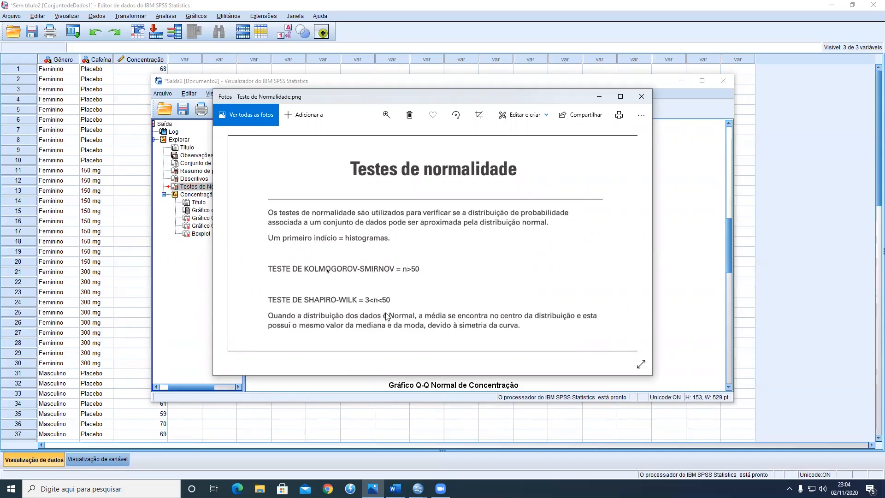
pyautogui.click(642, 98)
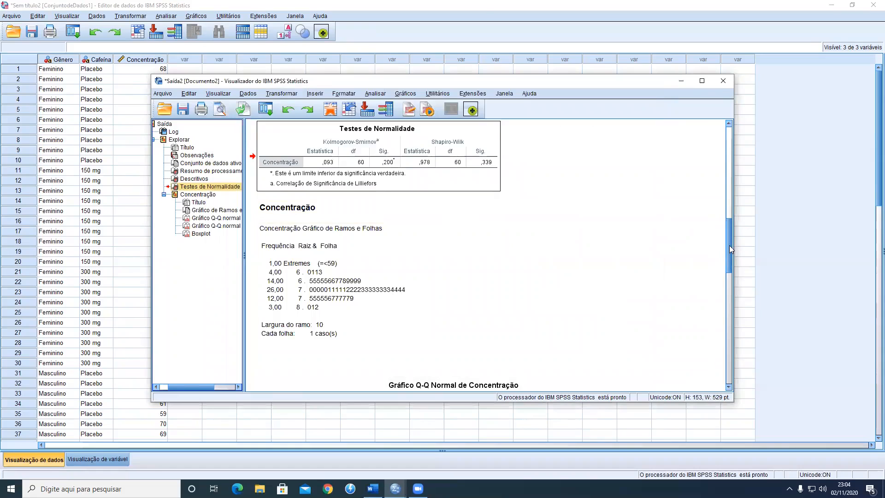
# Step: Compare the normality test table with the H0 and H1 normality hypotheses in the Word document Hipóteses, highlighting the H0 line, and minimize Word
pyautogui.moveTo(729, 245)
pyautogui.mouseDown()
pyautogui.moveTo(729, 235)
pyautogui.moveTo(729, 245)
pyautogui.mouseUp()
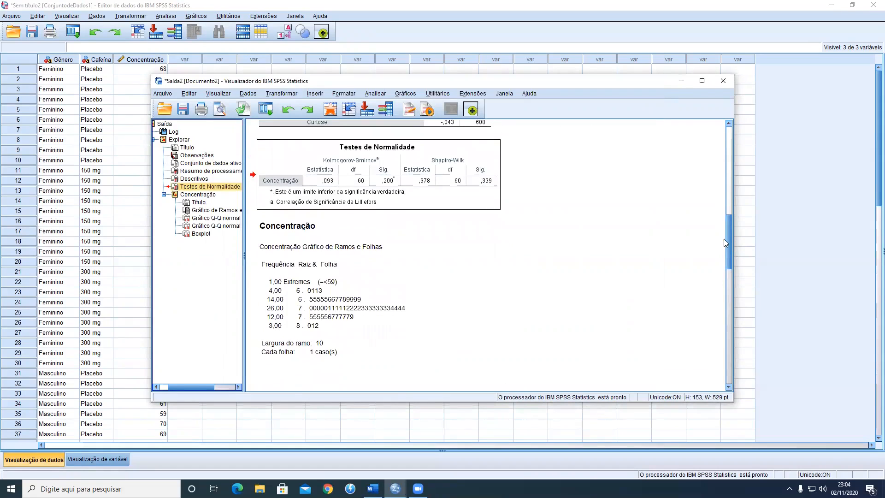
pyautogui.hotkey('alt', 'Tab')
pyautogui.press('Tab')
pyautogui.press('Tab')
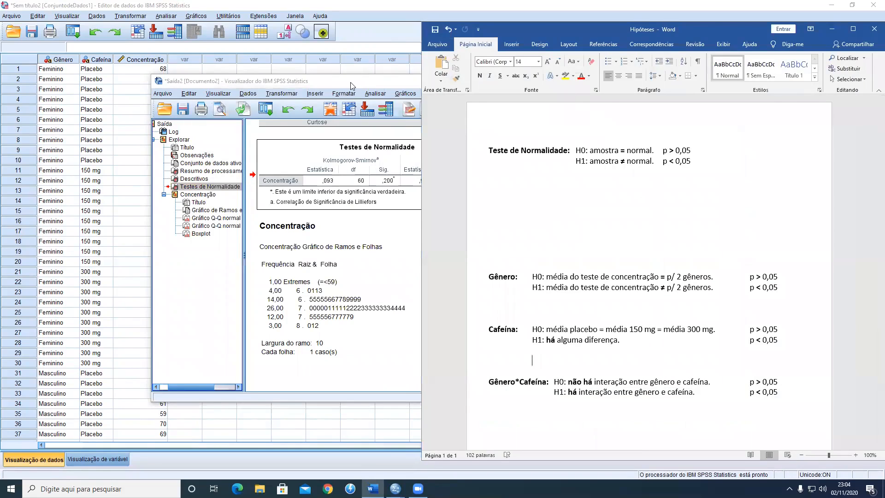
pyautogui.moveTo(350, 82); pyautogui.dragTo(228, 66)
pyautogui.click(789, 165)
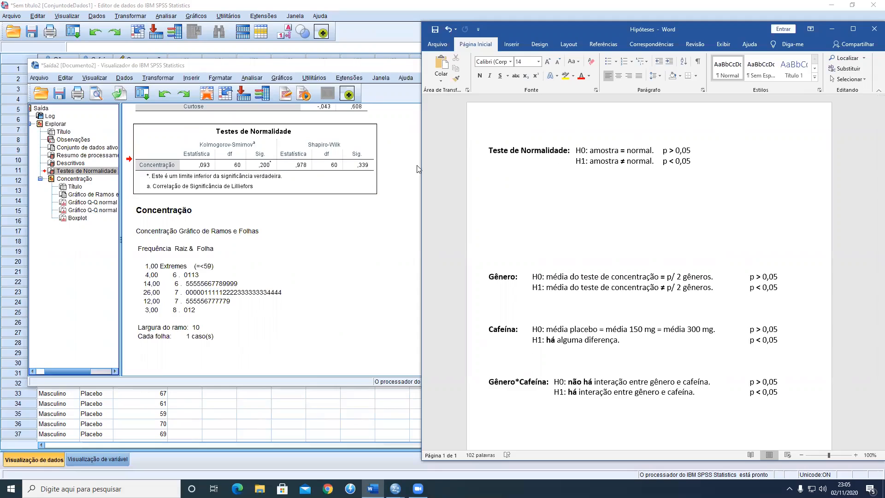
pyautogui.moveTo(697, 148); pyautogui.dragTo(578, 148)
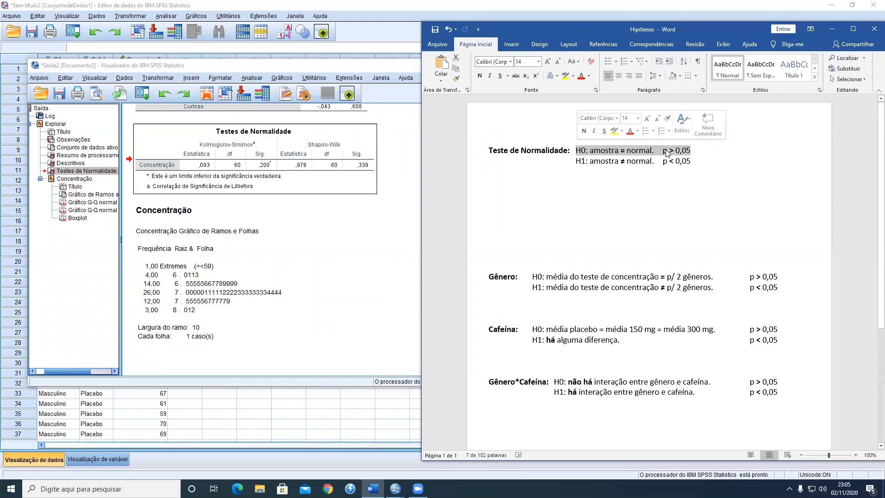
pyautogui.click(834, 29)
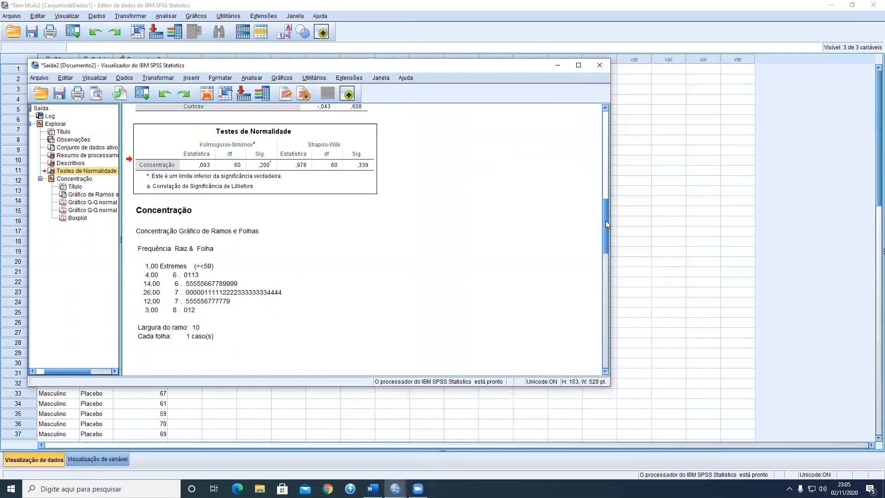
# Step: Move the output window back over the centre of the data editor and display the Descritivos table
pyautogui.moveTo(606, 221); pyautogui.dragTo(606, 126)
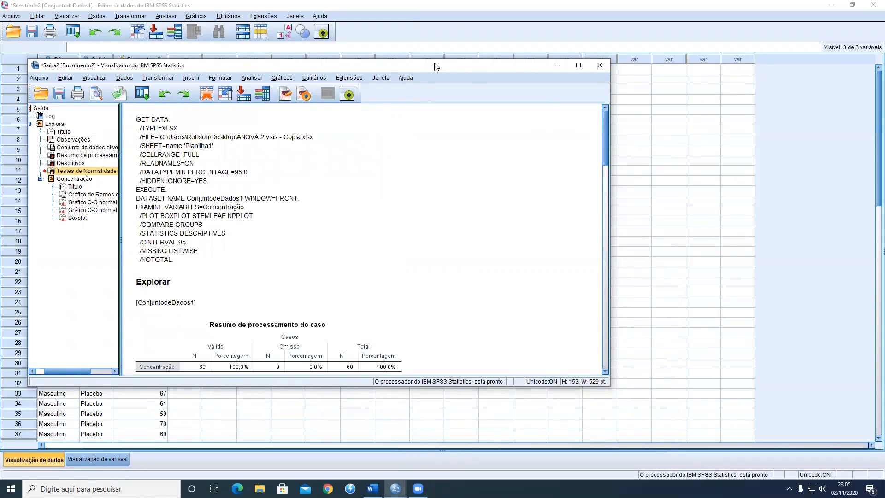
pyautogui.moveTo(436, 67); pyautogui.dragTo(547, 68)
pyautogui.click(163, 166)
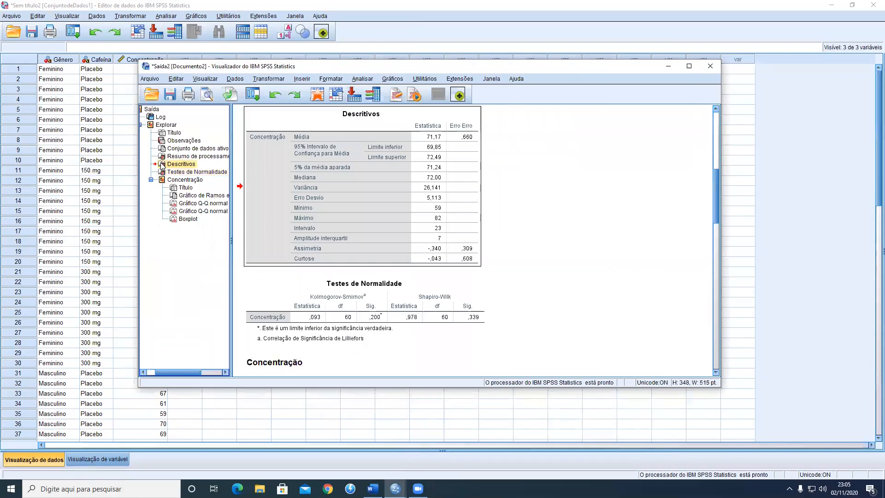
# Step: Delete the Descritivos table from the Explorar output
pyautogui.press('Delete')
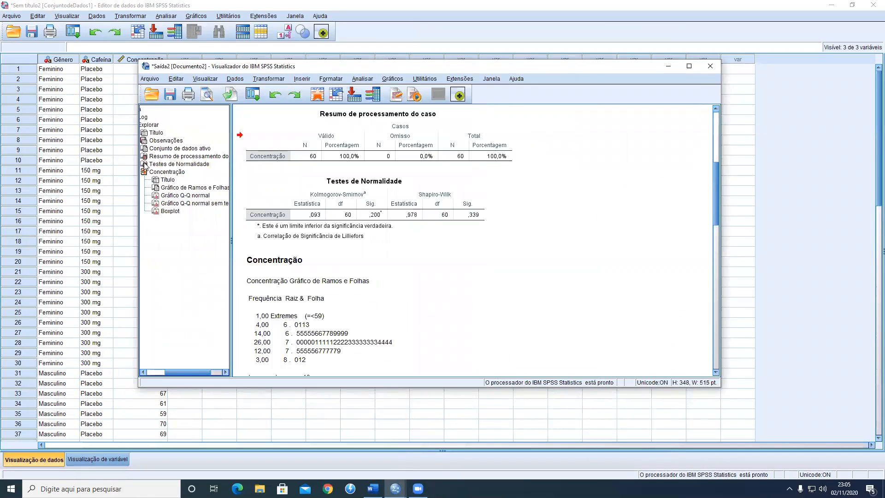
pyautogui.click(144, 163)
pyautogui.press('Delete')
pyautogui.click(144, 158)
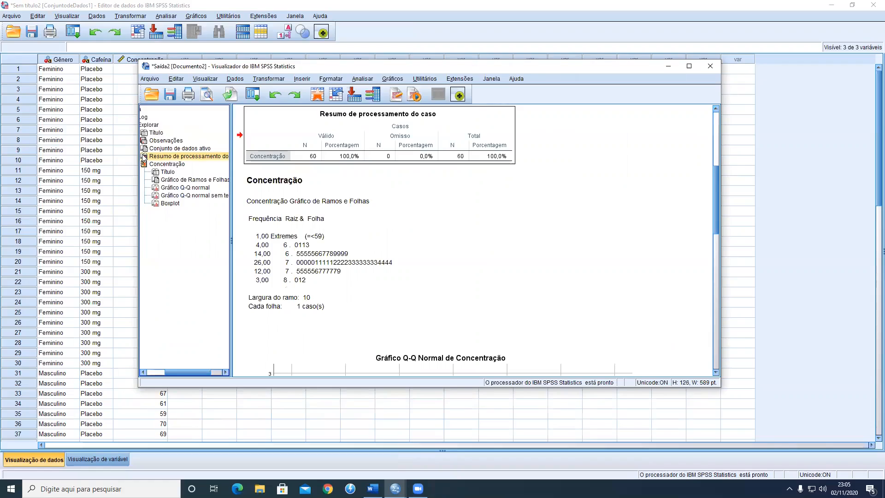
pyautogui.hotkey('ctrl', 'z')
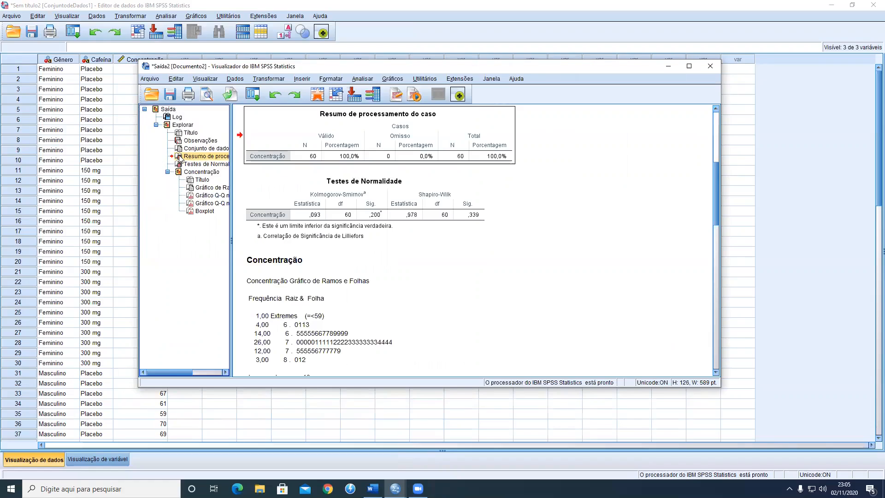
# Step: Delete the Resumo de processamento, Conjunto de dados ativo, Observações, Título and Concentração items from the Explorar output, keeping only Testes de Normalidade
pyautogui.press('Delete')
pyautogui.click(162, 149)
pyautogui.press('Delete')
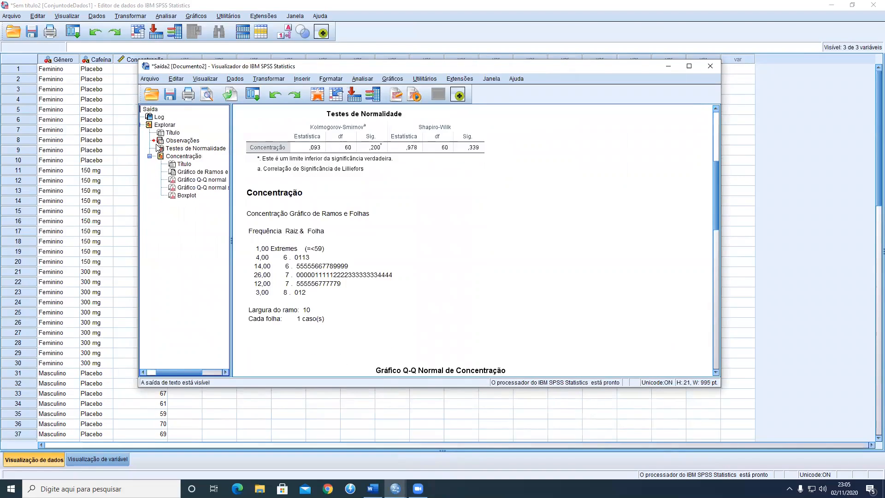
pyautogui.click(160, 141)
pyautogui.press('Delete')
pyautogui.press('Delete')
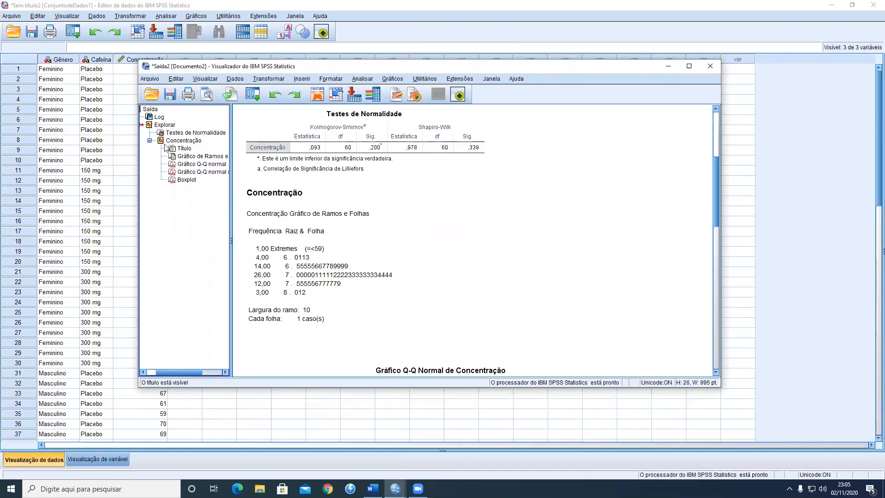
pyautogui.click(160, 142)
pyautogui.press('Delete')
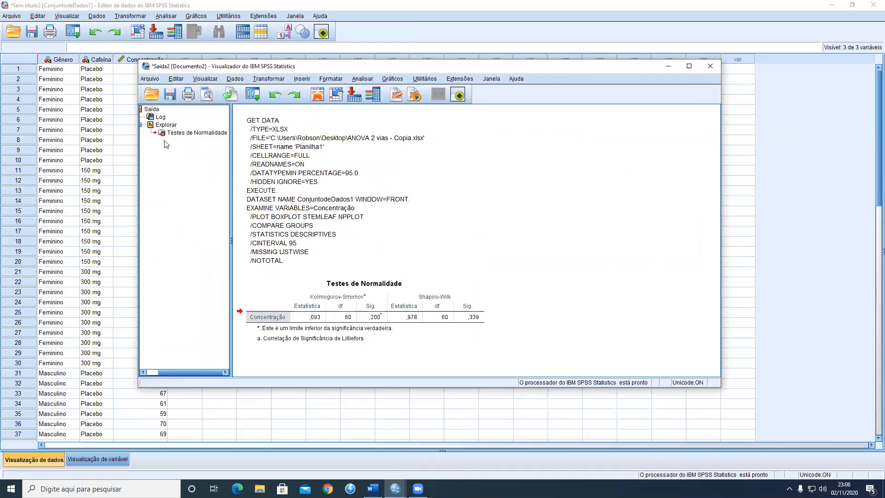
# Step: Minimize the output window and start a Univariado general linear model with Concentração as the dependent variable
pyautogui.click(326, 345)
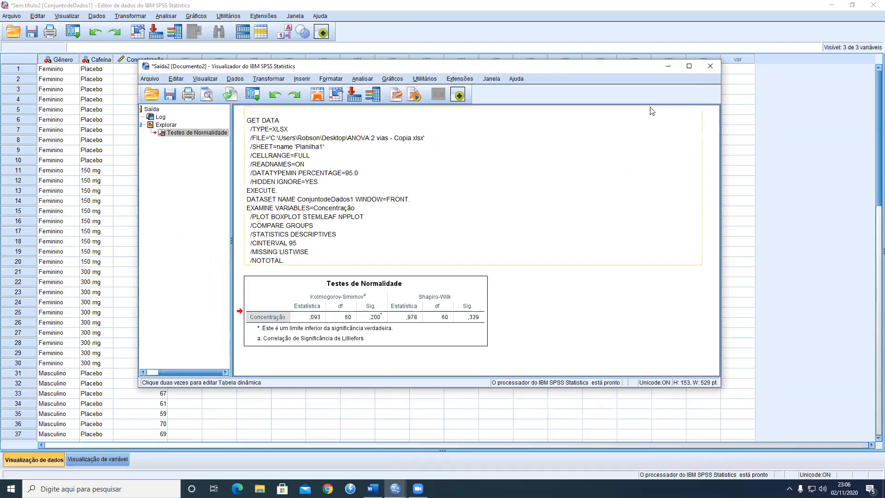
pyautogui.click(668, 68)
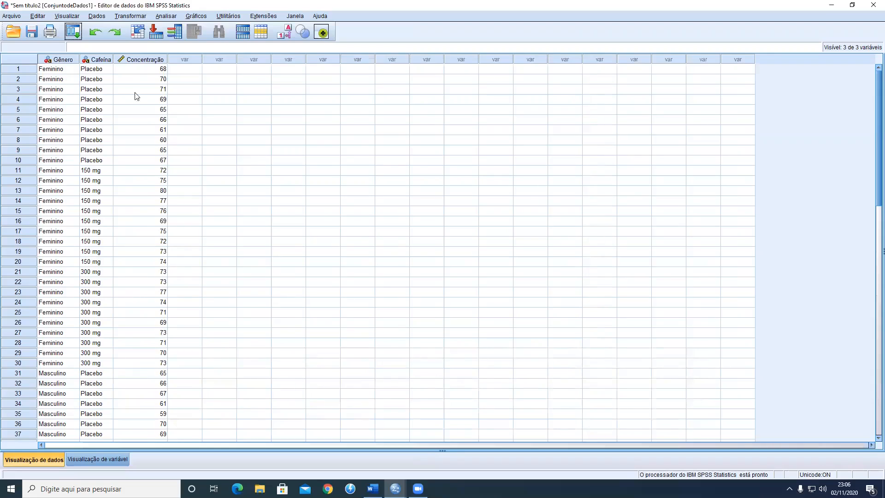
pyautogui.click(164, 18)
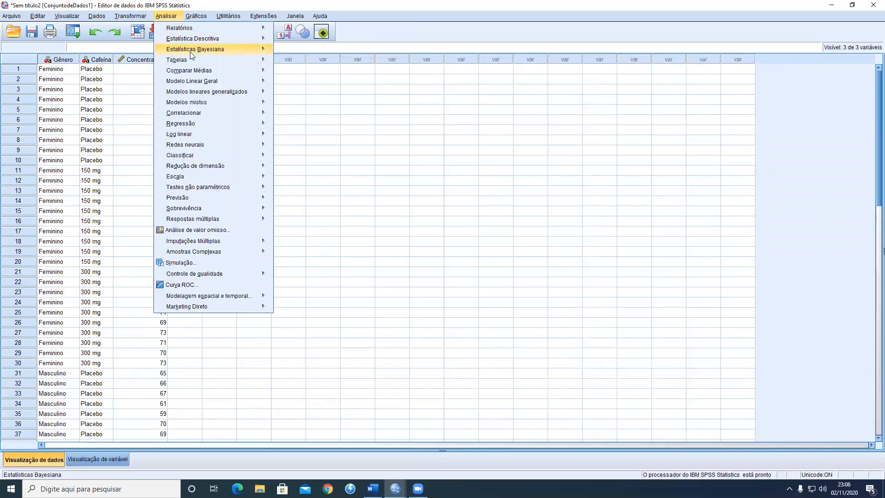
pyautogui.moveTo(196, 83)
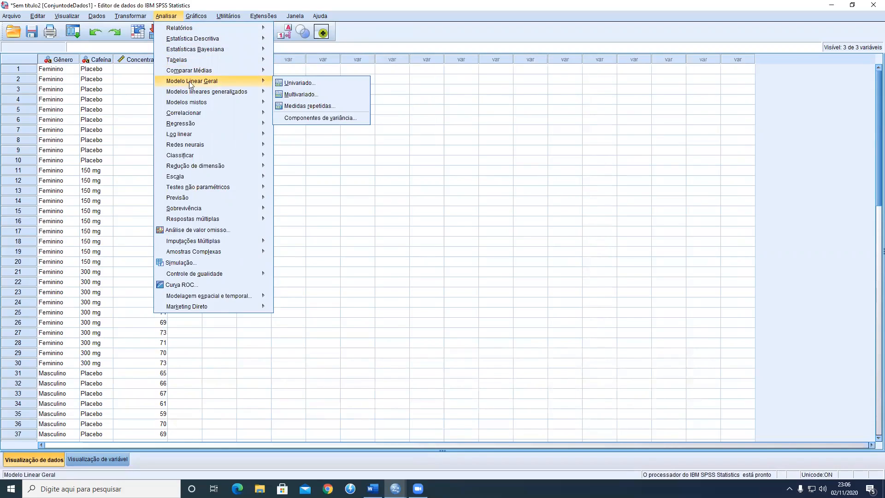
pyautogui.click(323, 83)
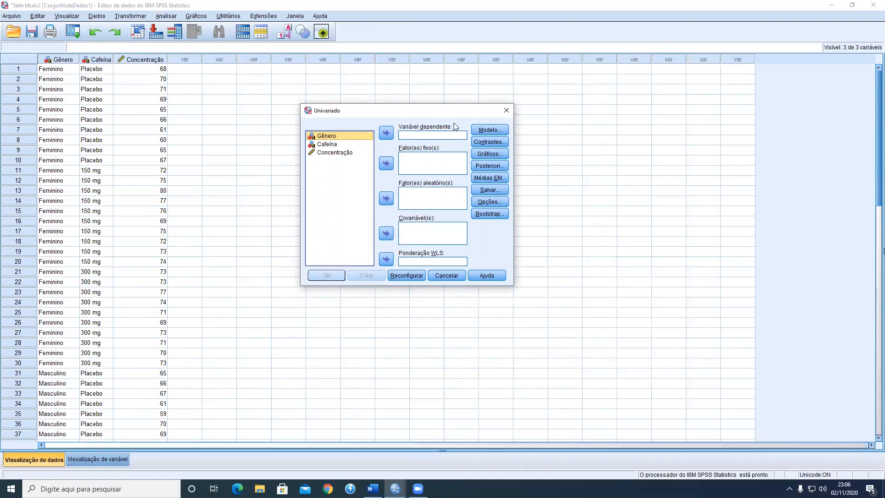
pyautogui.click(334, 153)
pyautogui.click(386, 133)
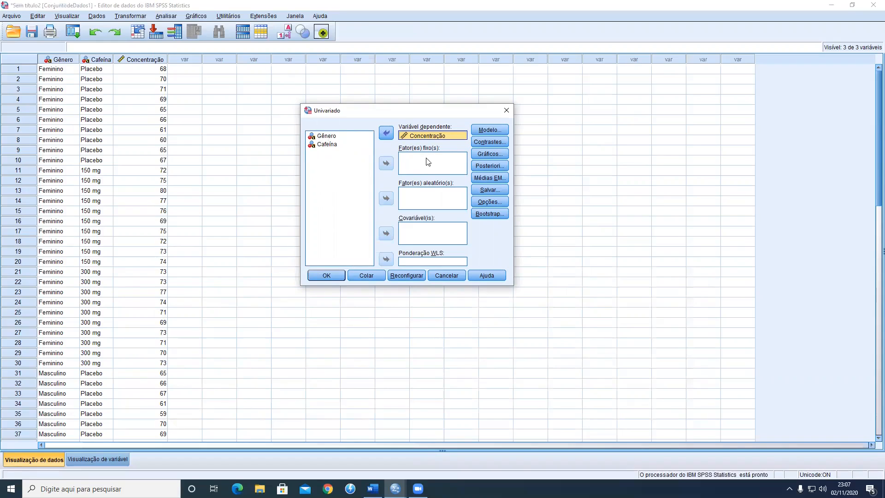
# Step: Add Gênero and Cafeína as fixed factors of the Univariado model
pyautogui.click(326, 136)
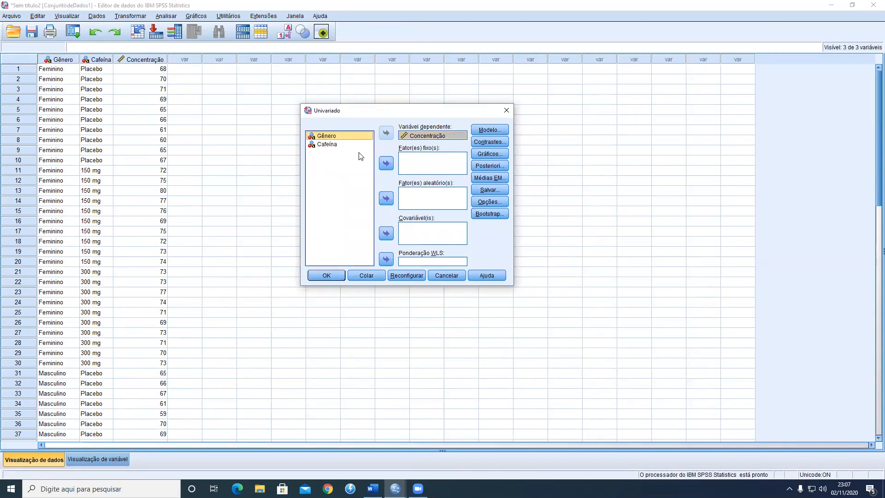
pyautogui.click(385, 163)
pyautogui.click(331, 136)
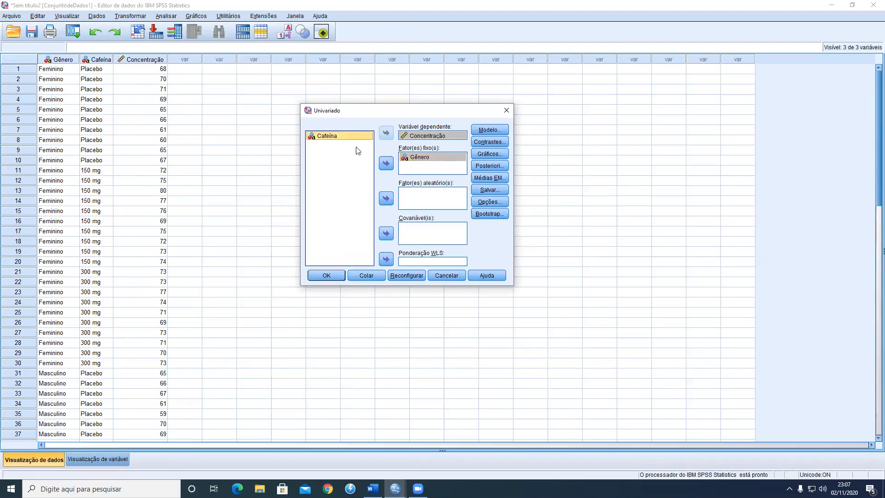
pyautogui.click(390, 165)
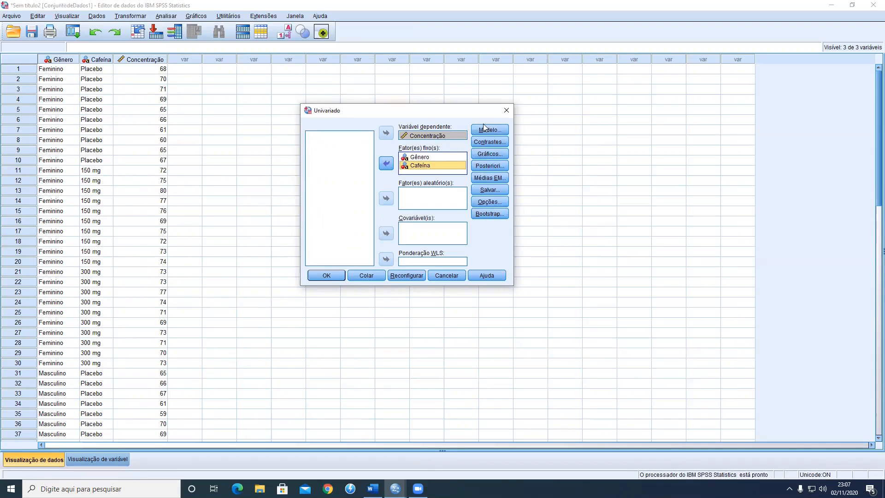
# Step: Enable Estatística descritiva in the options of the Univariado analysis
pyautogui.click(493, 202)
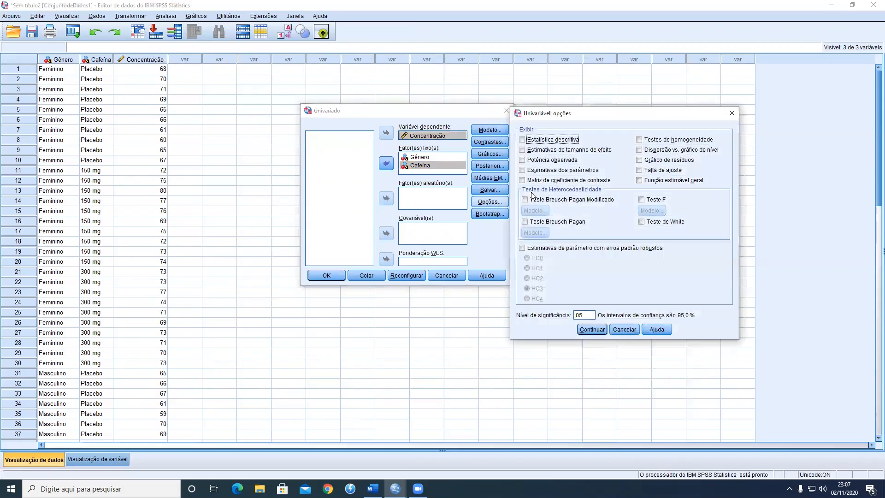
pyautogui.click(523, 140)
pyautogui.click(592, 330)
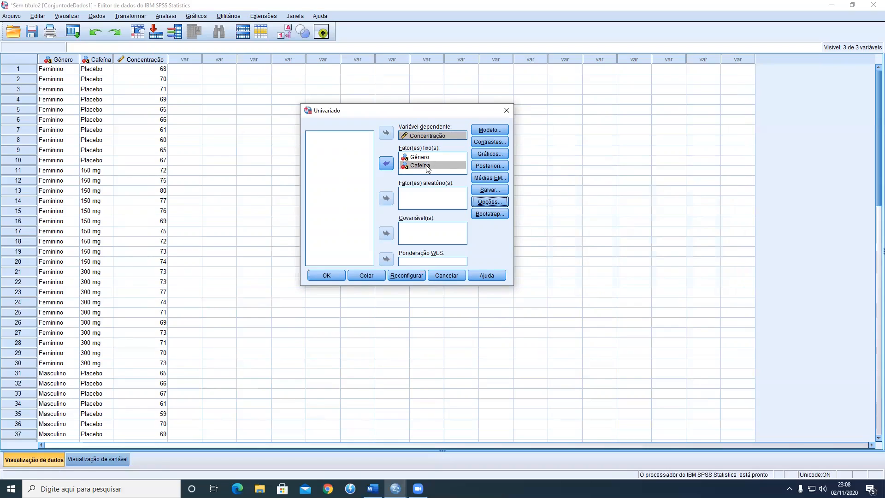
# Step: Request DMS, Bonferroni and R-E-G-W-Q post hoc tests for Cafeína and run the Univariado analysis
pyautogui.click(487, 165)
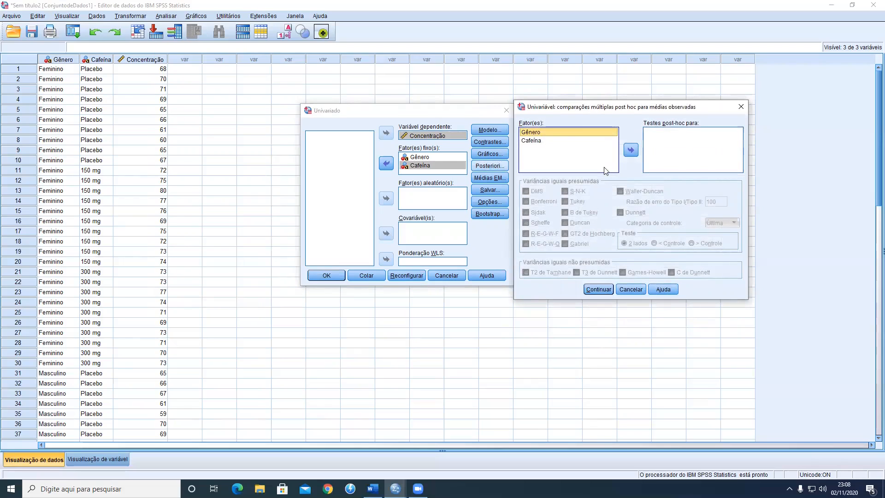
pyautogui.click(538, 134)
pyautogui.click(535, 141)
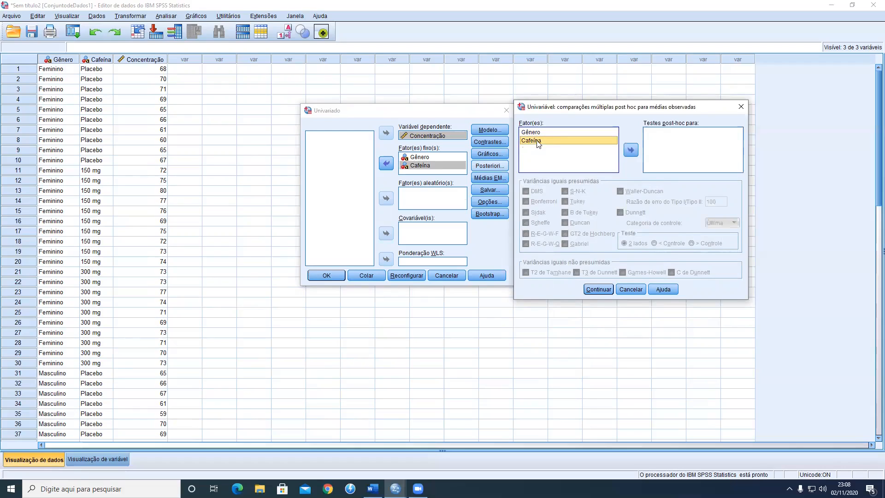
pyautogui.click(631, 150)
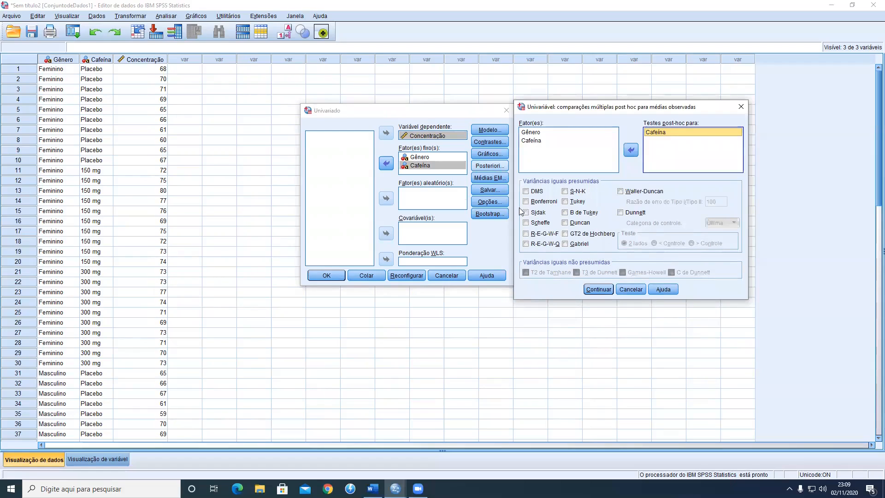
pyautogui.click(526, 192)
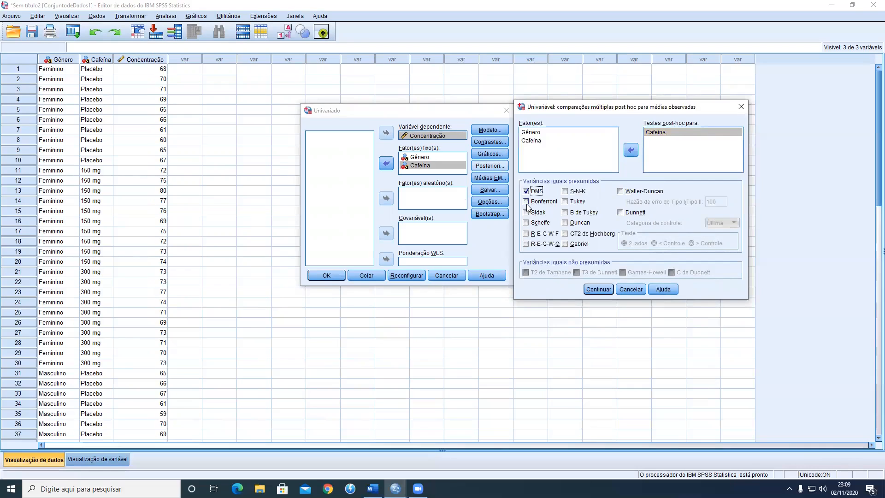
pyautogui.click(526, 202)
pyautogui.click(526, 244)
pyautogui.click(599, 290)
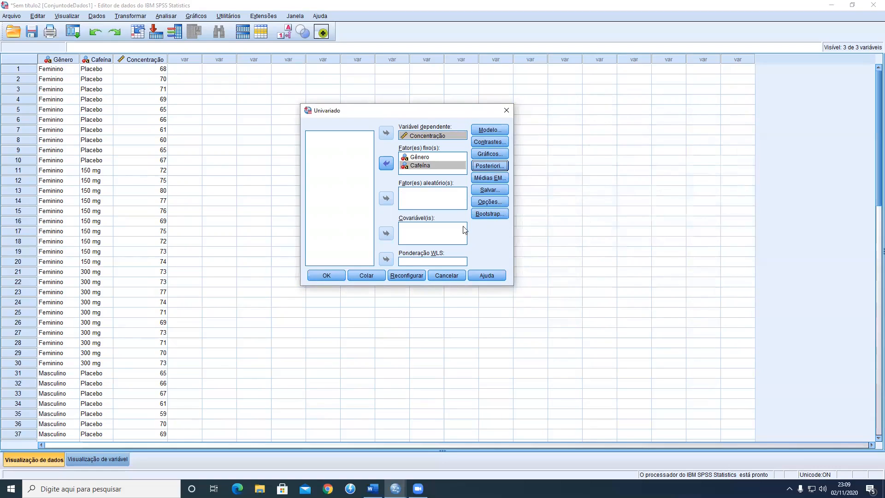
pyautogui.click(331, 275)
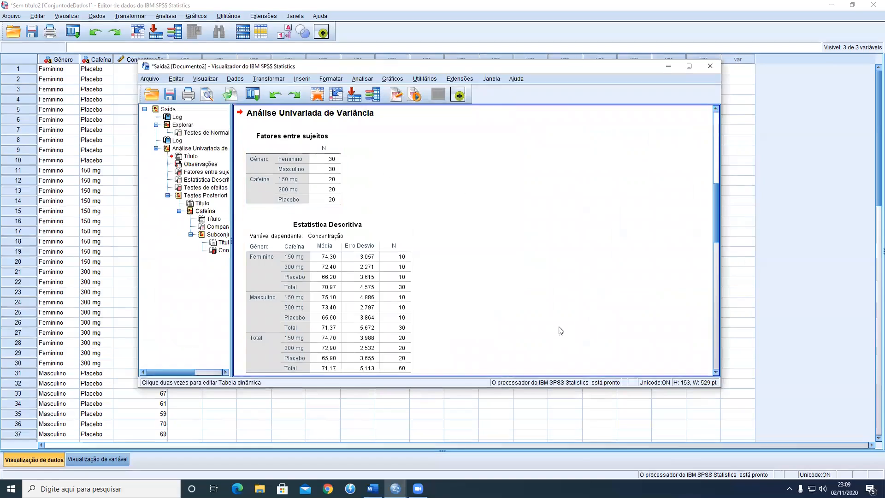
# Step: Maximize the output window and review the Testes de Normalidade table, the UNIANOVA log and the Fatores entre sujeitos table
pyautogui.click(689, 66)
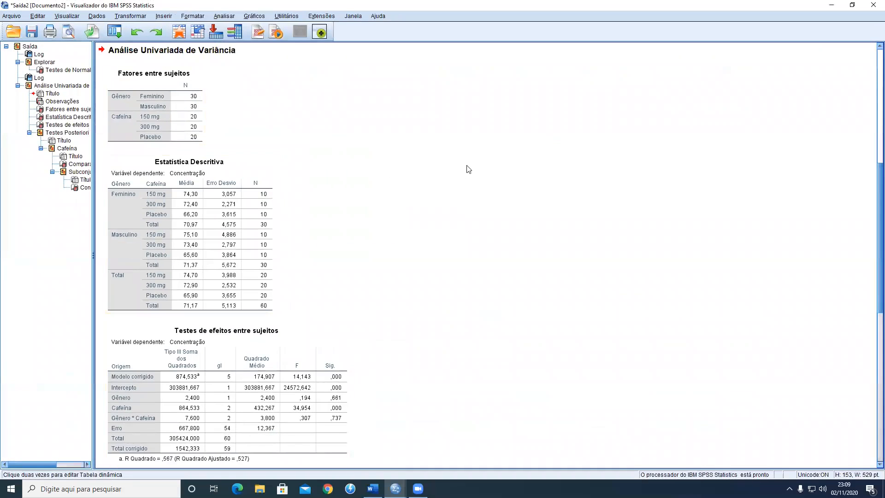
pyautogui.scroll(1, 873, 188)
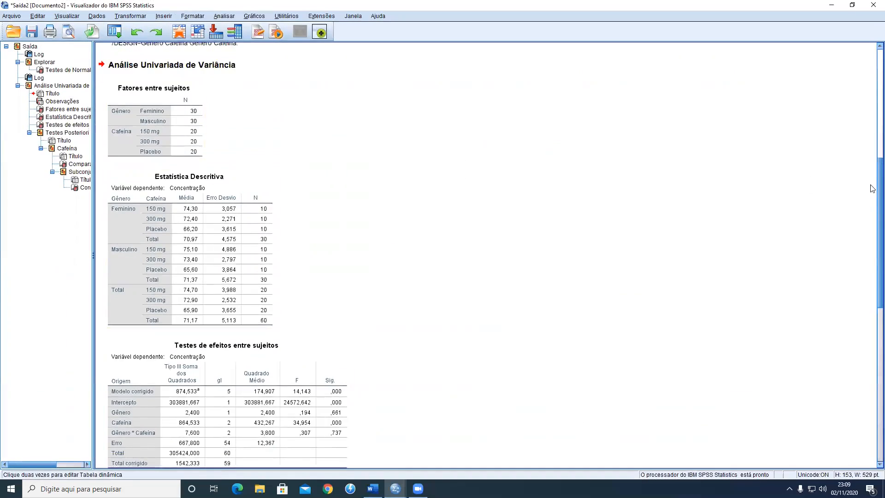
pyautogui.scroll(6, 873, 188)
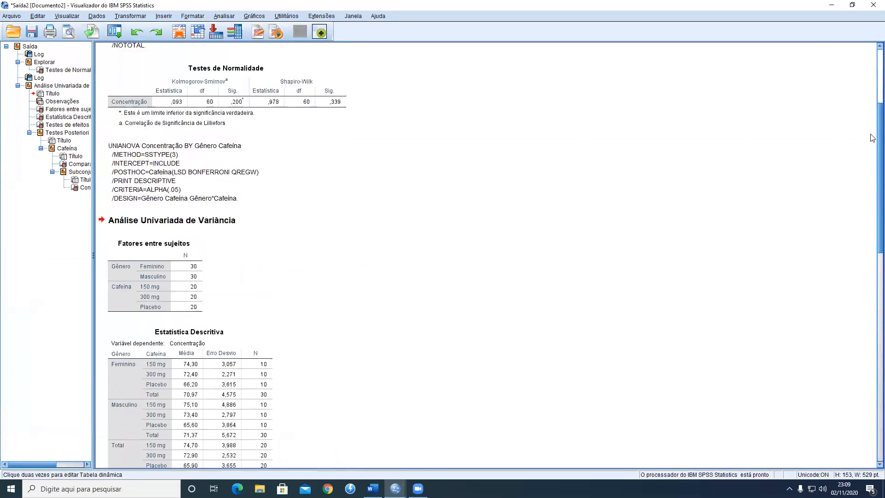
pyautogui.scroll(2, 873, 138)
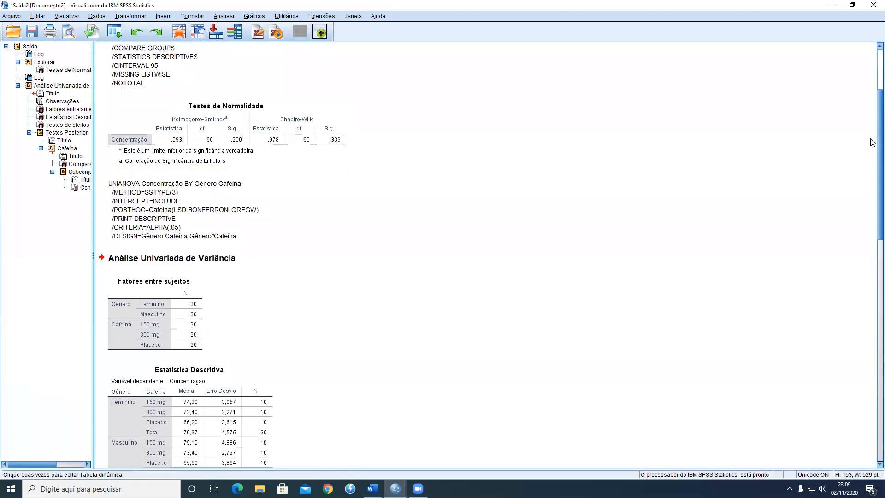
pyautogui.scroll(-7, 873, 193)
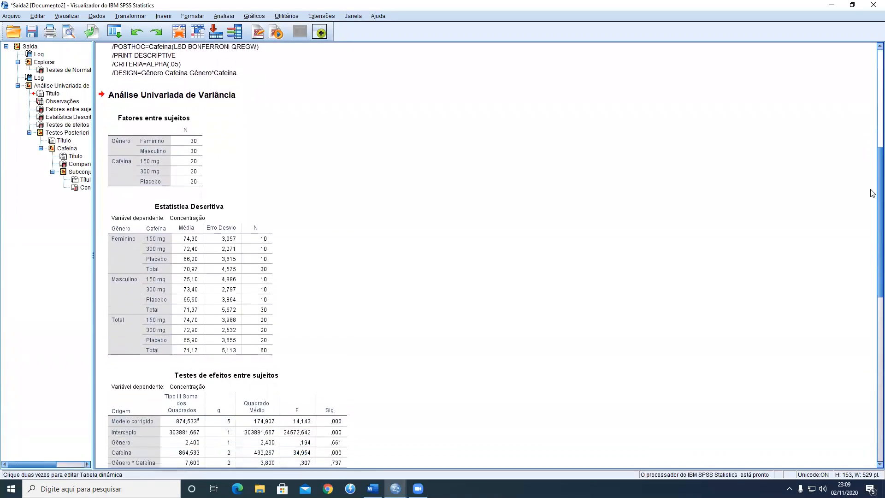
pyautogui.scroll(-1, 873, 193)
pyautogui.click(175, 149)
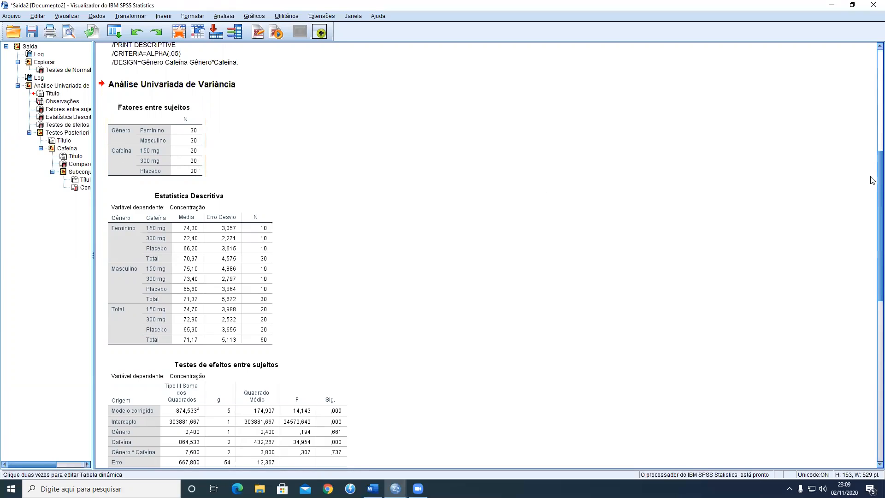
# Step: Examine the Estatística Descritiva table of concentration by gender and caffeine dose, selecting it in the output
pyautogui.scroll(-1, 873, 187)
pyautogui.scroll(-3, 873, 187)
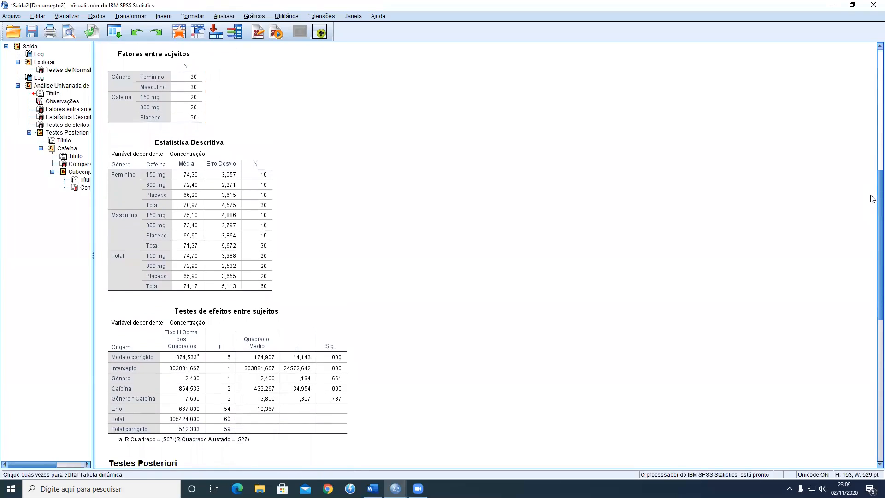
pyautogui.click(232, 218)
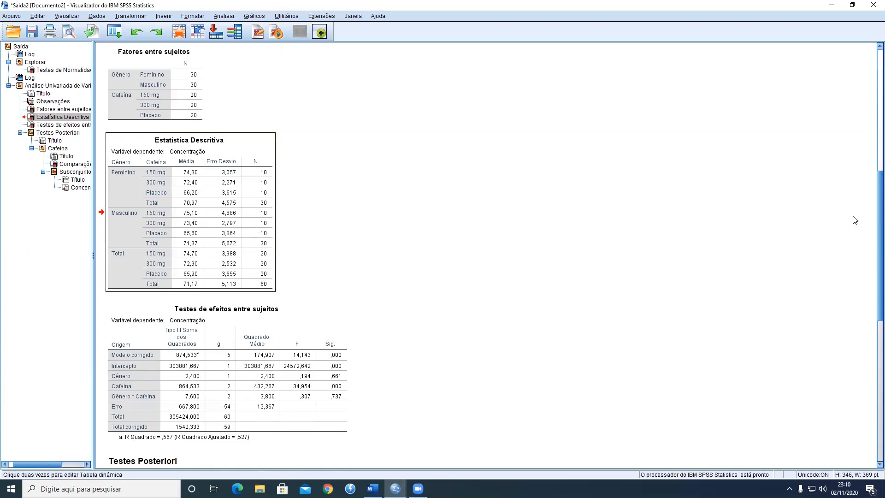
# Step: Display Testes de efeitos entre sujeitos beside the Word document Hipóteses and show its Gênero, Cafeína and Gênero*Cafeína hypotheses for comparison
pyautogui.scroll(-5, 872, 218)
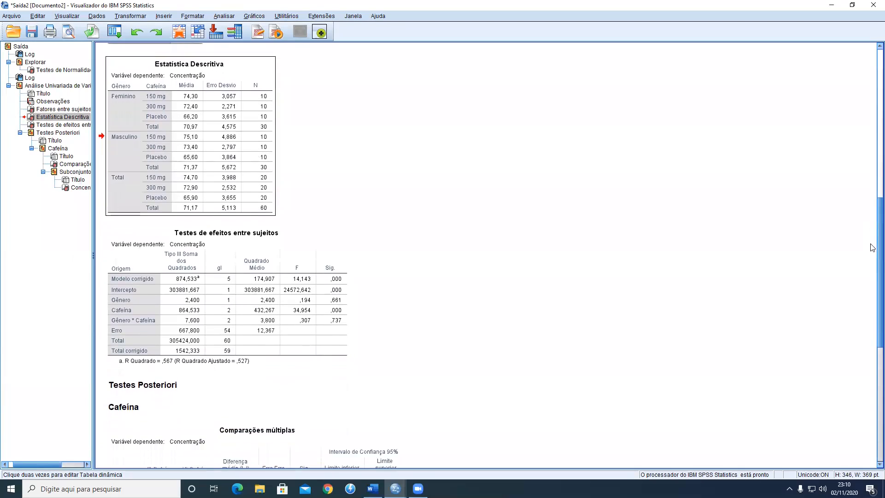
pyautogui.scroll(-1, 872, 263)
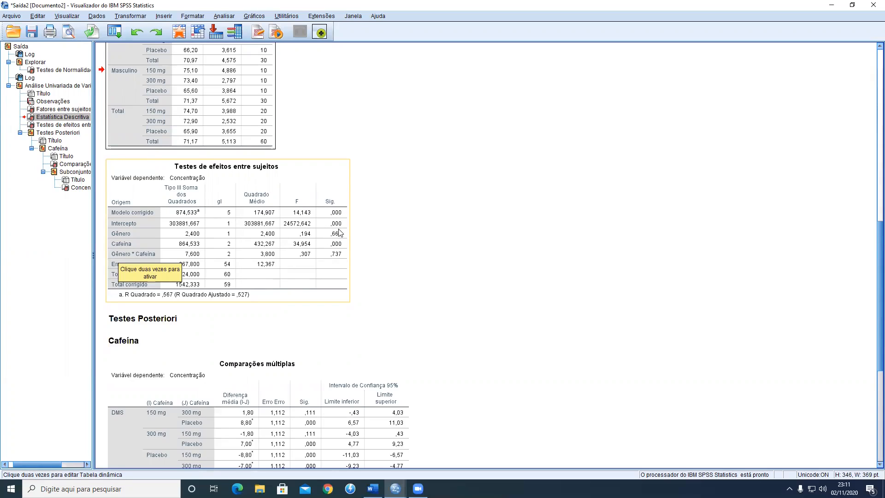
pyautogui.hotkey('alt', 'Tab')
pyautogui.hotkey('alt', 'Tab')
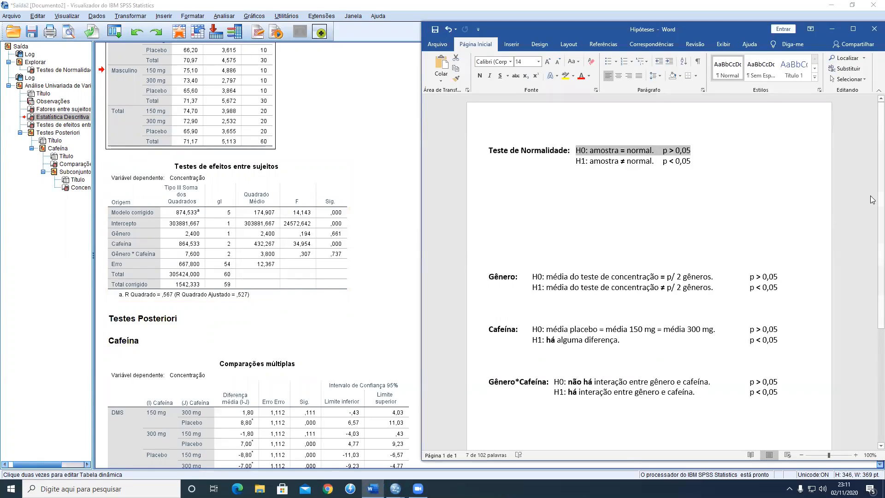
pyautogui.scroll(-4, 873, 262)
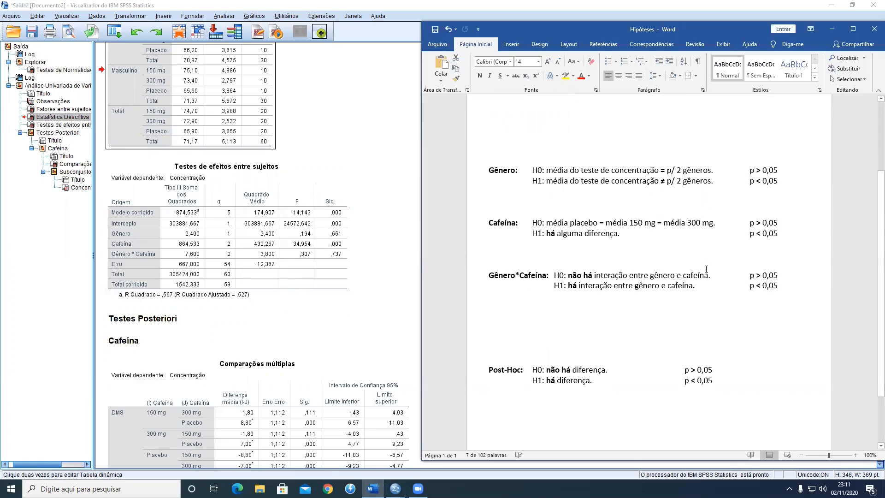
# Step: Compare the Gênero row's Sig. value with the Word hypotheses, highlighting the Gênero label and its H0 line with p > 0,05
pyautogui.moveTo(488, 170); pyautogui.dragTo(519, 171)
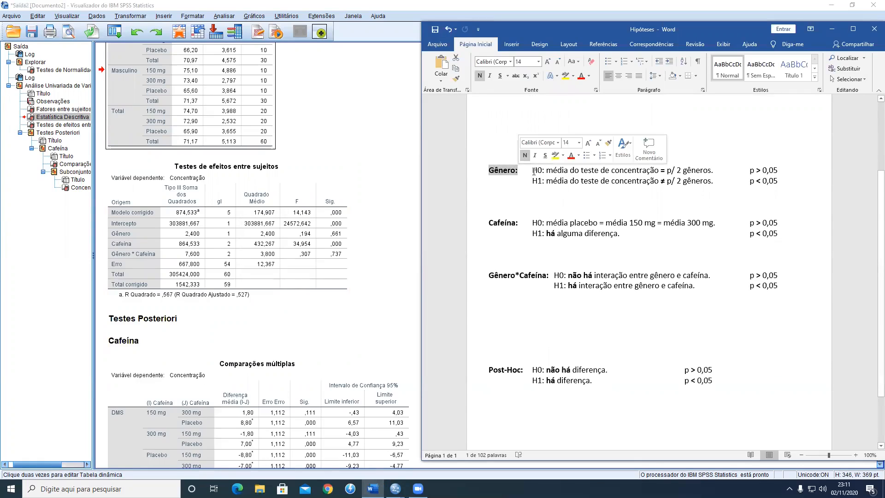
pyautogui.click(534, 171)
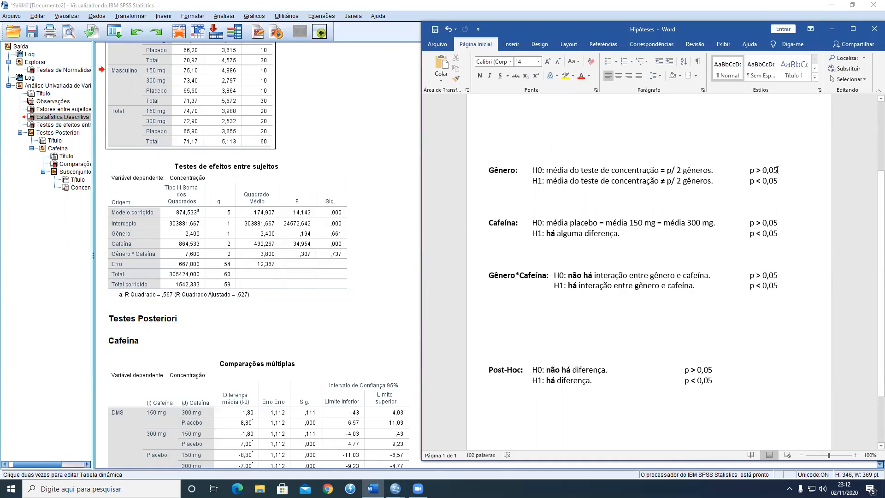
pyautogui.moveTo(777, 170); pyautogui.dragTo(532, 169)
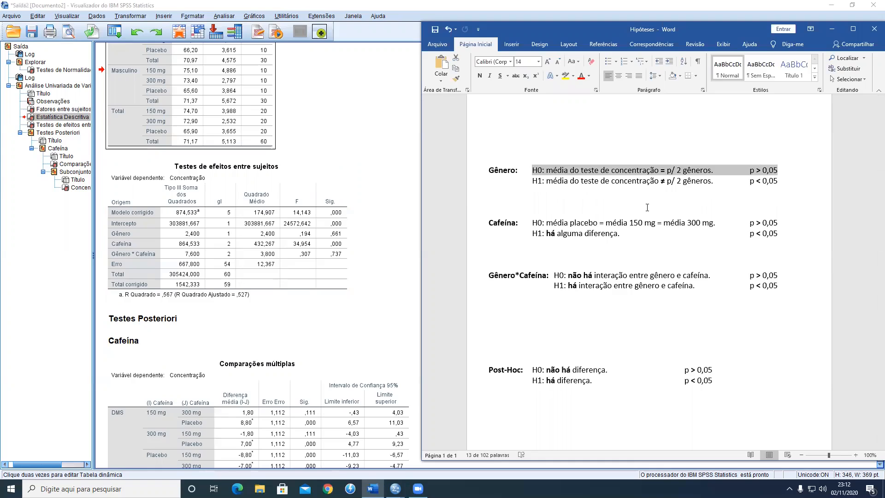
pyautogui.click(490, 203)
pyautogui.click(162, 272)
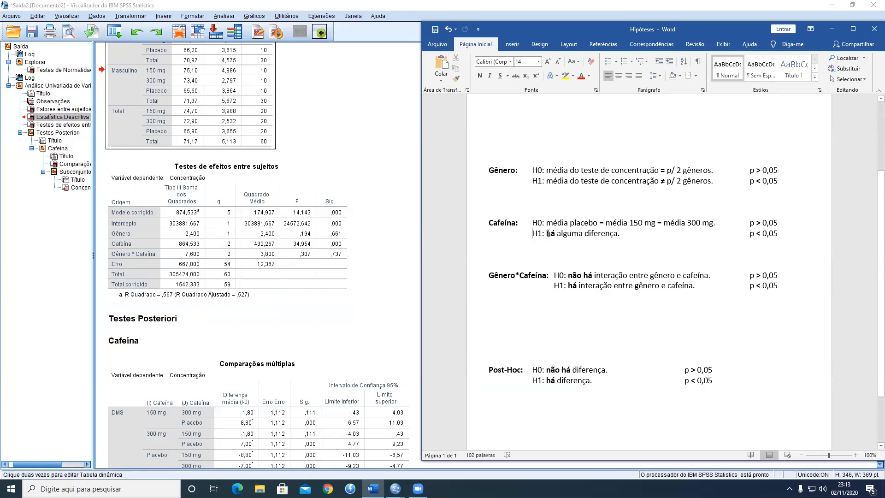
# Step: Compare the Cafeína row's Sig. value with its hypotheses, highlighting the H1 line "há alguma diferença" with p < 0,05
pyautogui.moveTo(533, 233); pyautogui.dragTo(623, 235)
pyautogui.click(333, 245)
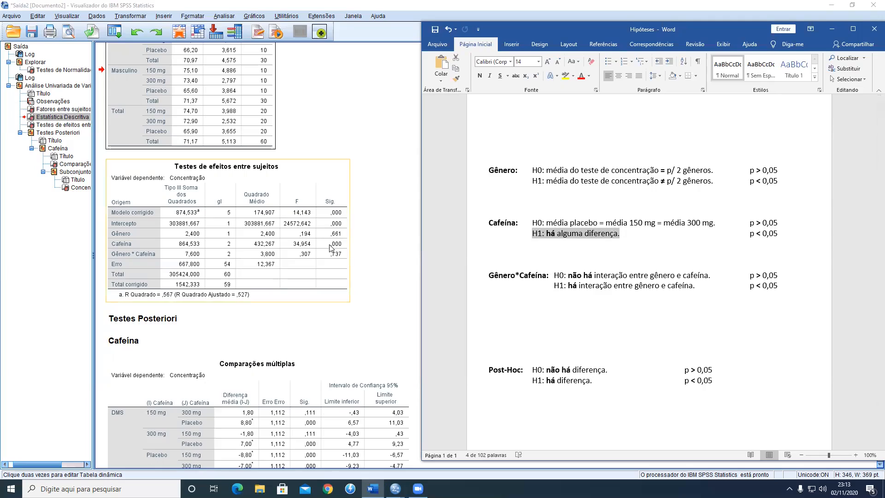
pyautogui.click(756, 235)
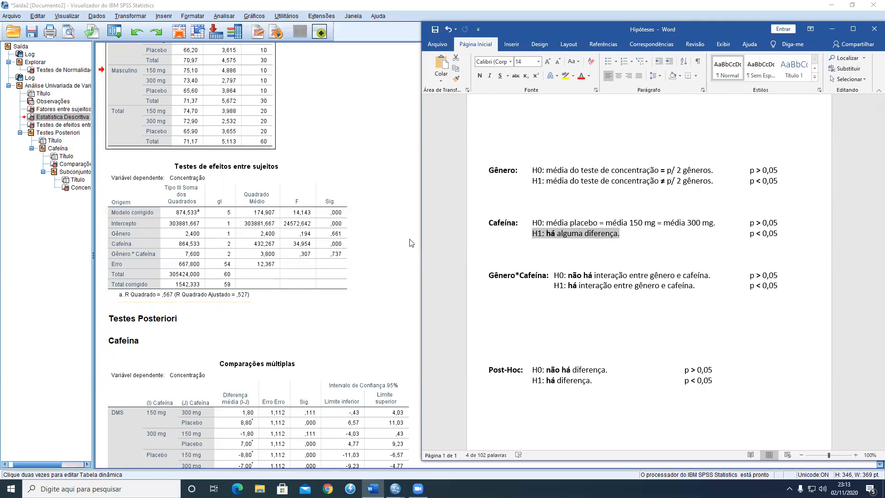
pyautogui.moveTo(749, 234); pyautogui.dragTo(485, 233)
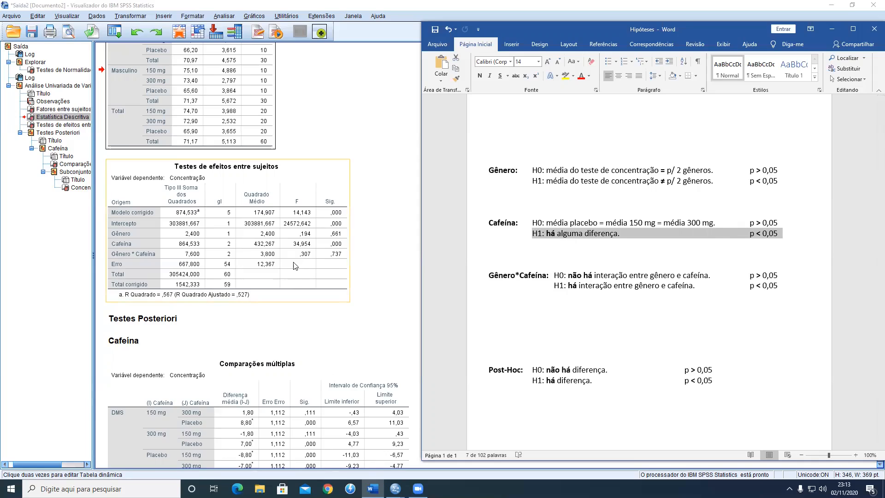
pyautogui.click(511, 246)
# Step: Compare the Gênero*Cafeína row's Sig. value with its hypotheses, highlighting the H0 line "não há interação entre gênero e cafeína" with p > 0,05
pyautogui.click(138, 257)
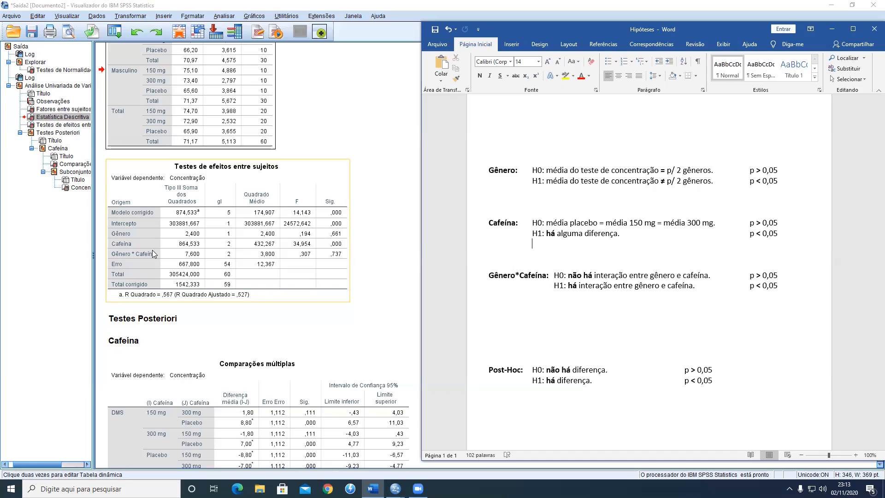
pyautogui.click(553, 275)
pyautogui.click(555, 286)
pyautogui.click(348, 259)
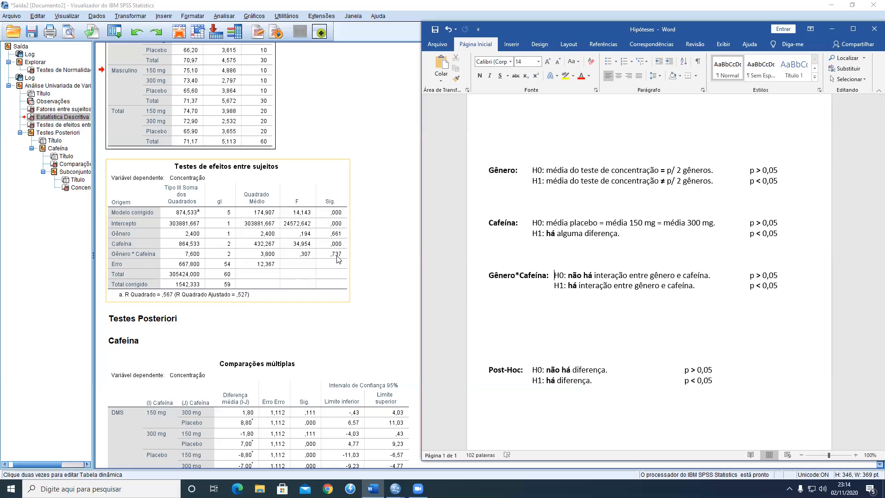
pyautogui.click(554, 275)
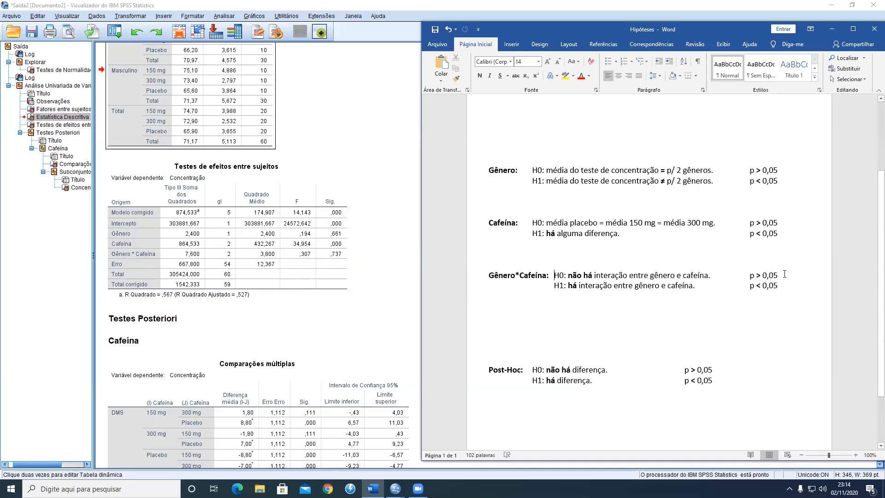
pyautogui.moveTo(784, 274); pyautogui.dragTo(555, 273)
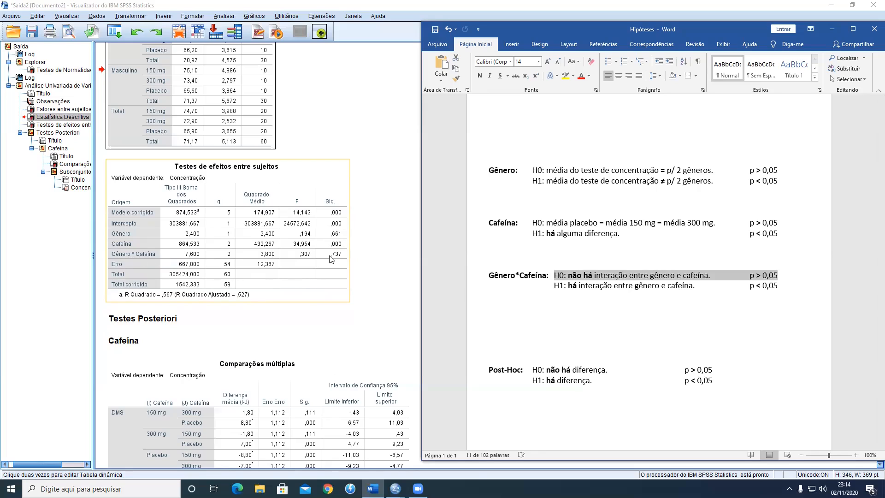
pyautogui.click(411, 252)
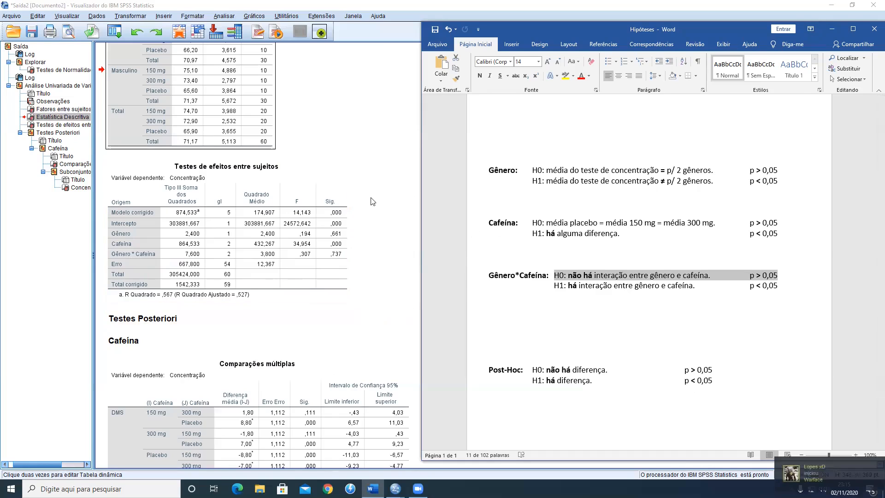
# Step: Return to the SPSS output and examine the Comparações múltiplas and Subconjuntos homogêneos tables under Testes Posteriori, selecting Comparações múltiplas
pyautogui.click(398, 195)
pyautogui.moveTo(873, 271); pyautogui.dragTo(873, 351)
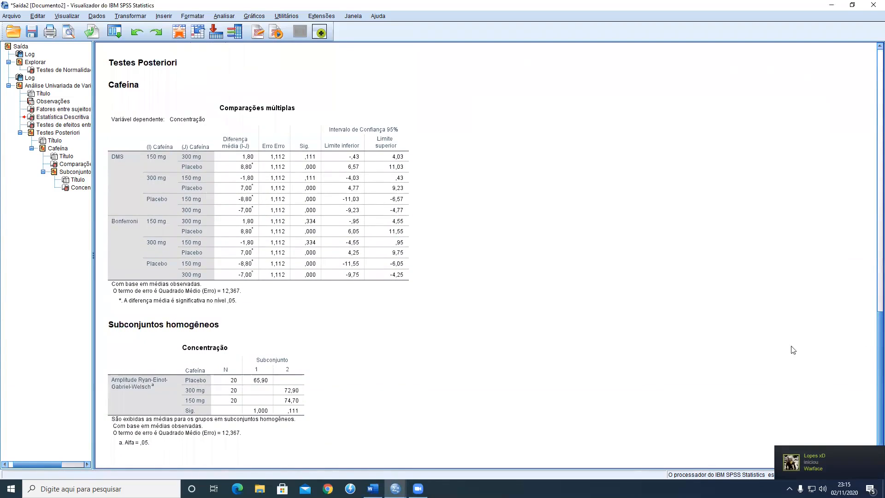
pyautogui.click(167, 305)
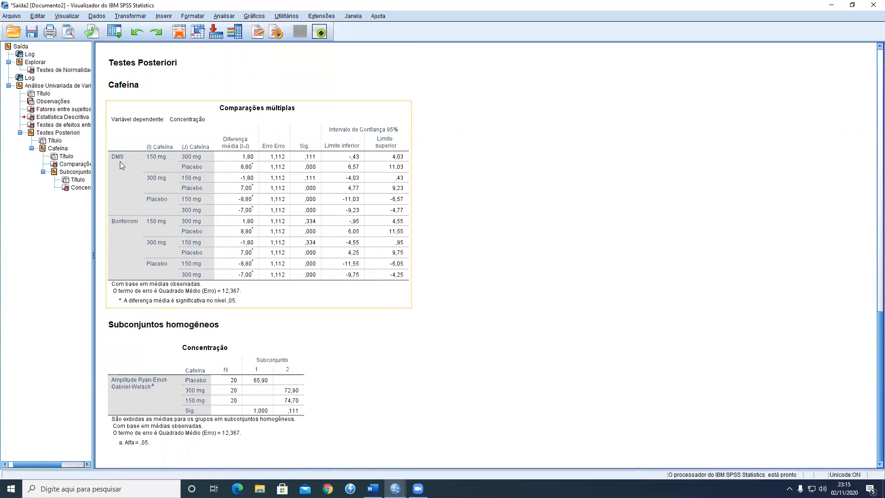
pyautogui.click(155, 372)
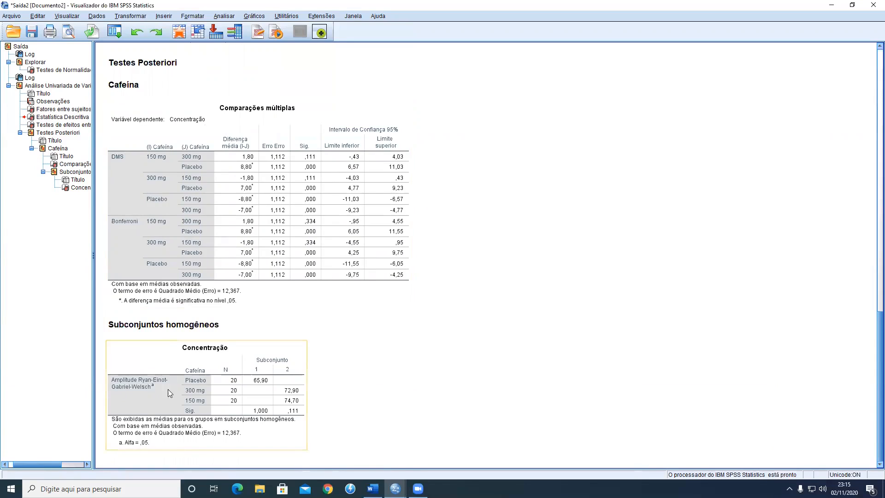
pyautogui.click(142, 221)
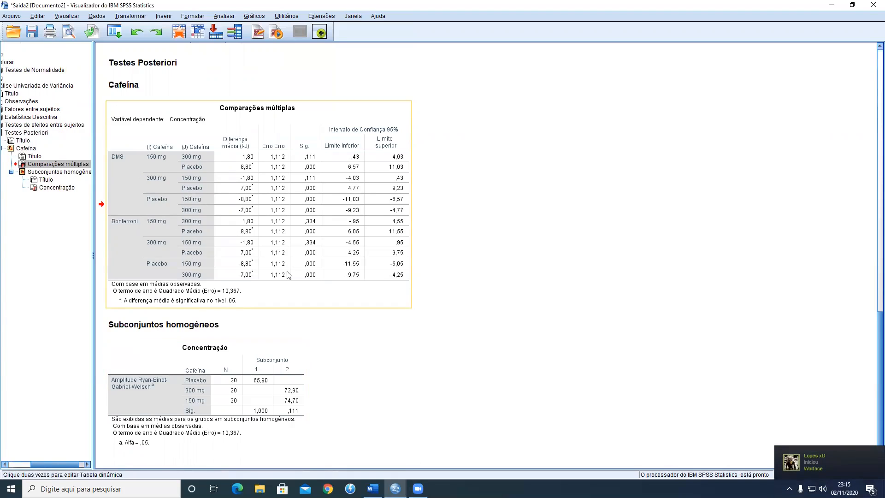
pyautogui.click(477, 237)
pyautogui.click(409, 230)
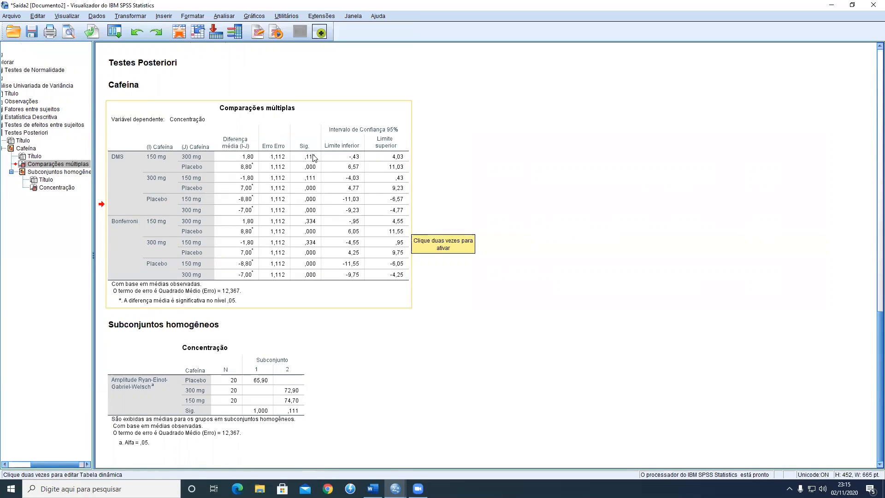
# Step: Compare the post hoc tables with the Post-Hoc hypotheses in Word, highlighting H0 and H1 in turn, and select the Concentração subsets table
pyautogui.hotkey('alt', 'Tab')
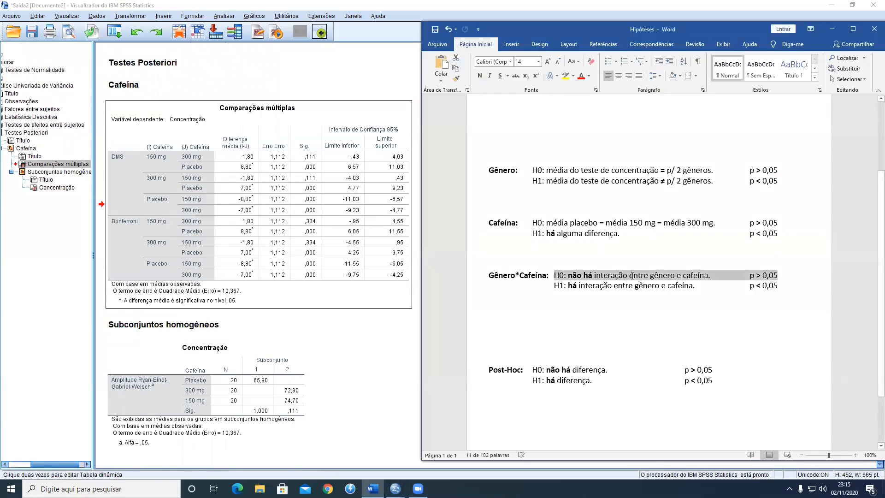
pyautogui.scroll(-3, 588, 331)
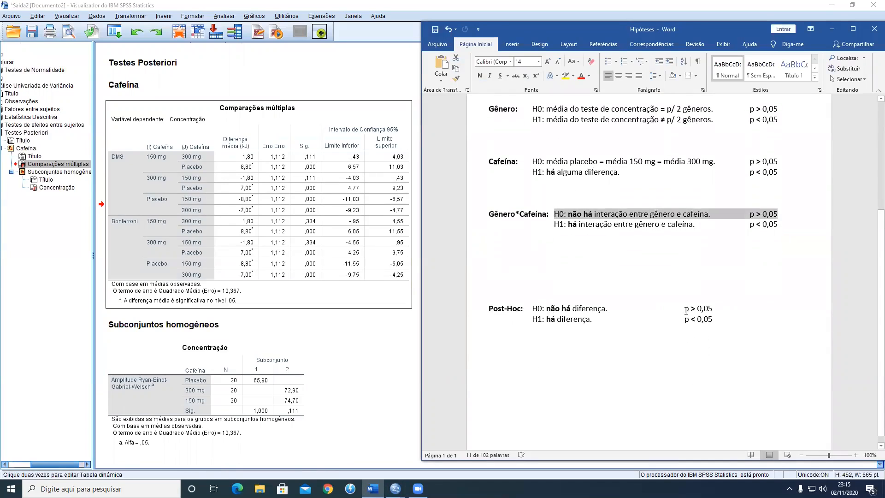
pyautogui.moveTo(685, 309); pyautogui.dragTo(713, 309)
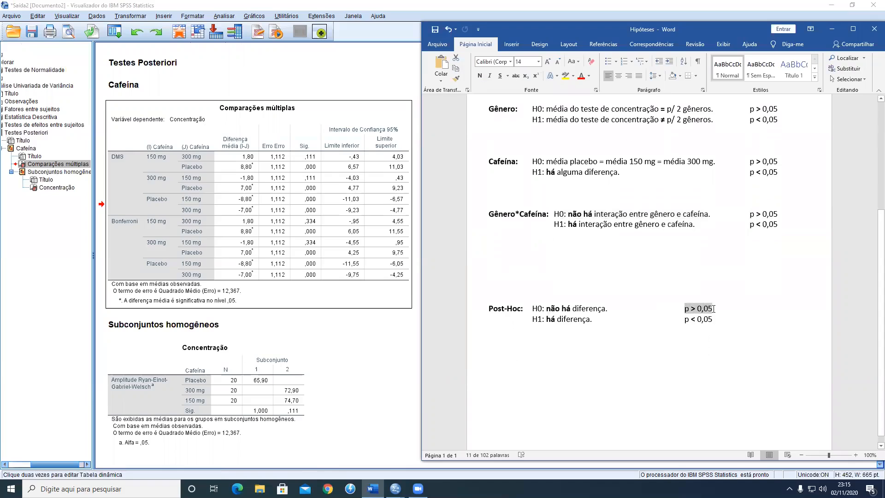
pyautogui.moveTo(533, 308); pyautogui.dragTo(614, 309)
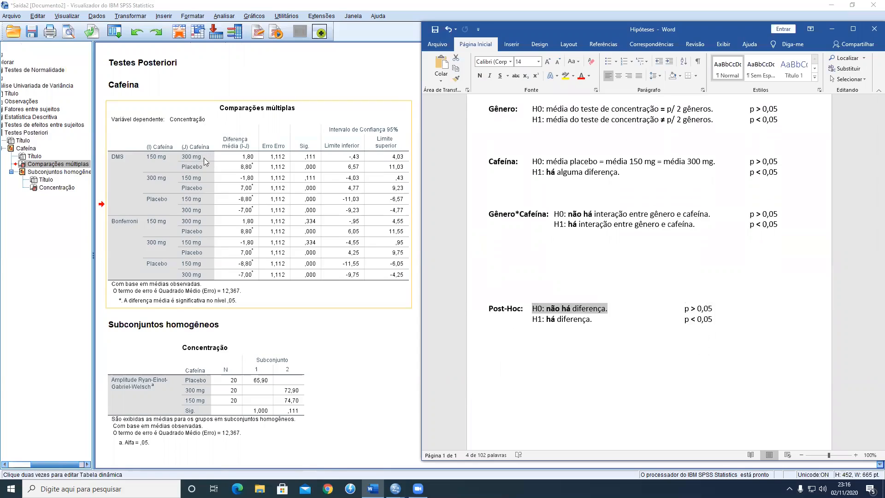
pyautogui.click(152, 158)
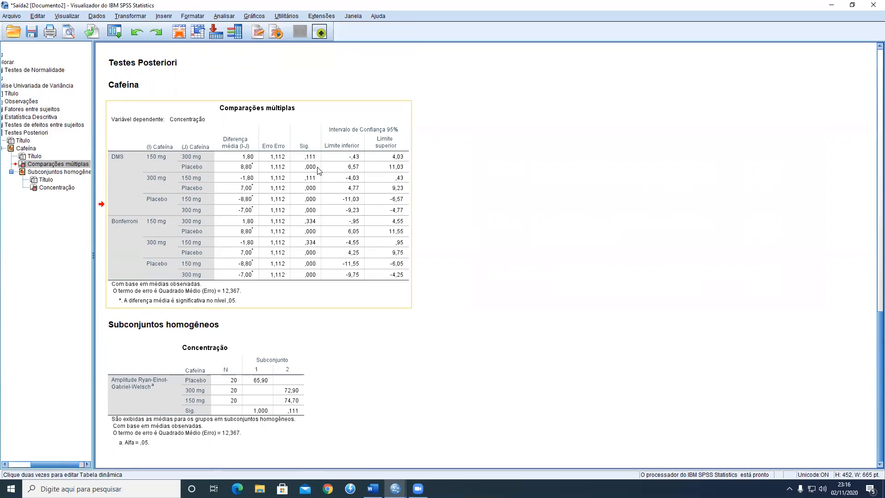
pyautogui.hotkey('alt', 'Tab')
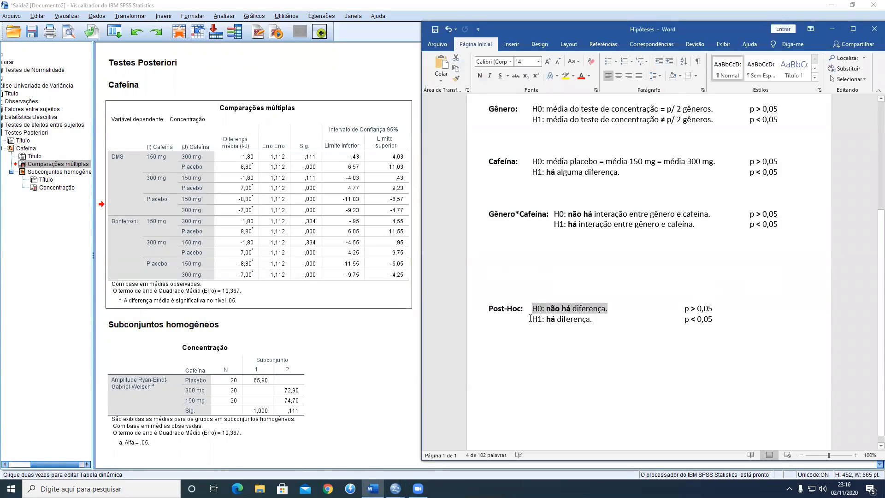
pyautogui.moveTo(531, 318); pyautogui.dragTo(716, 320)
pyautogui.click(183, 173)
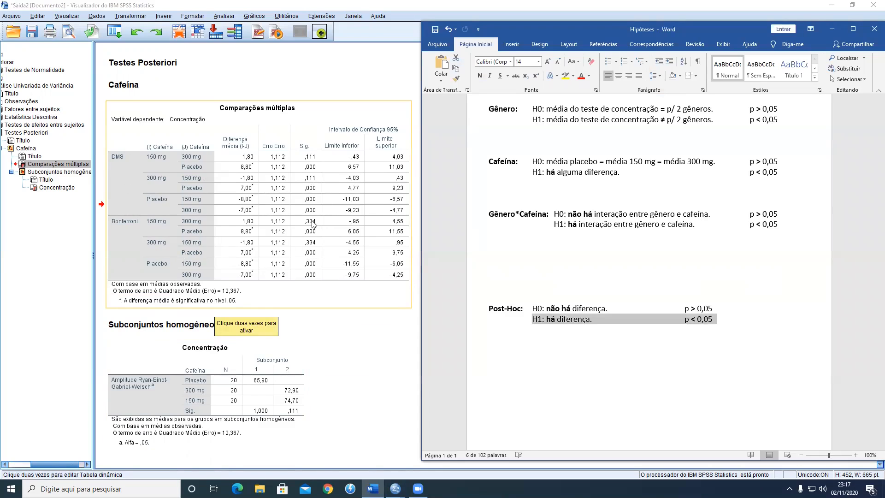
pyautogui.click(165, 376)
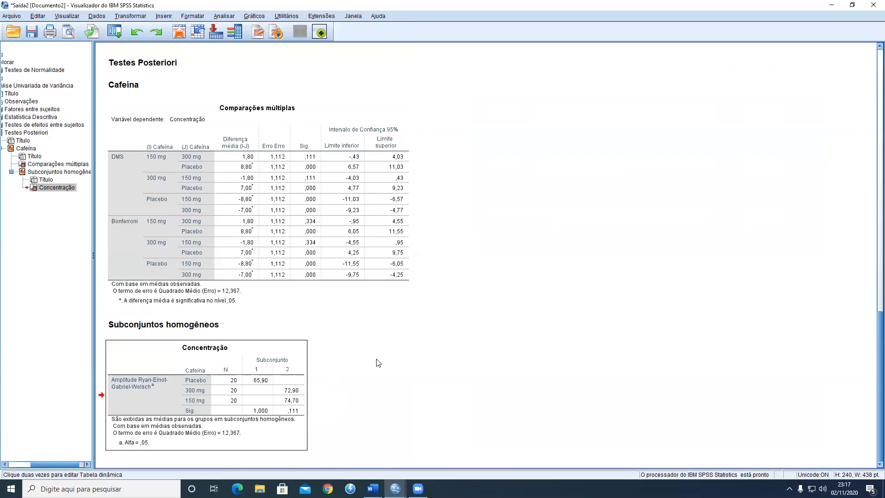
# Step: Recheck Testes de efeitos entre sujeitos against the Word hypotheses, minimize Word and review the post hoc tables again
pyautogui.scroll(1, 872, 355)
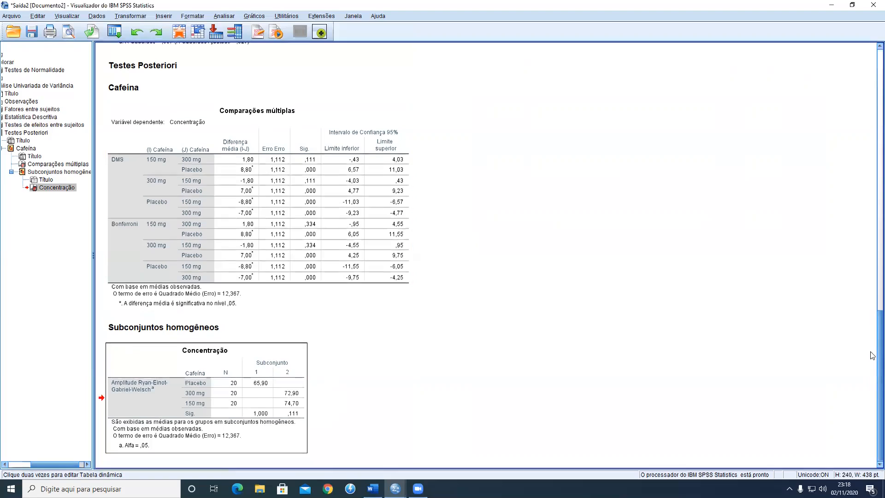
pyautogui.moveTo(873, 356); pyautogui.dragTo(873, 239)
pyautogui.click(246, 347)
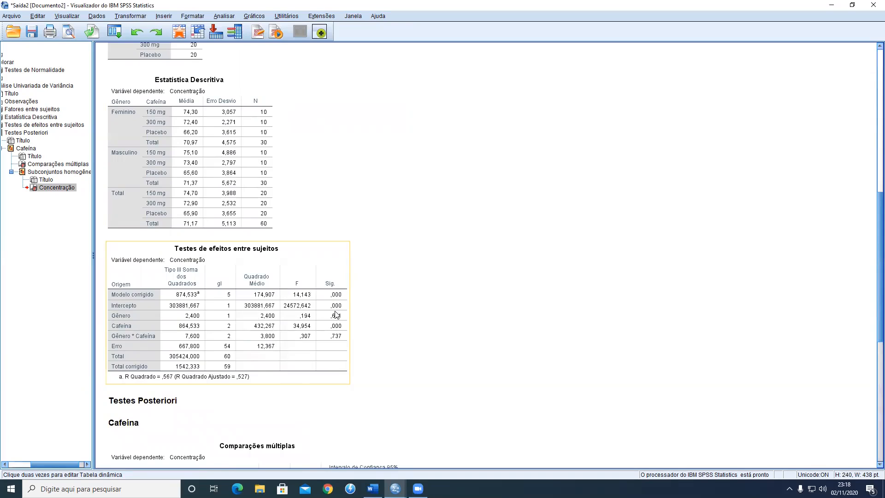
pyautogui.hotkey('alt', 'Tab')
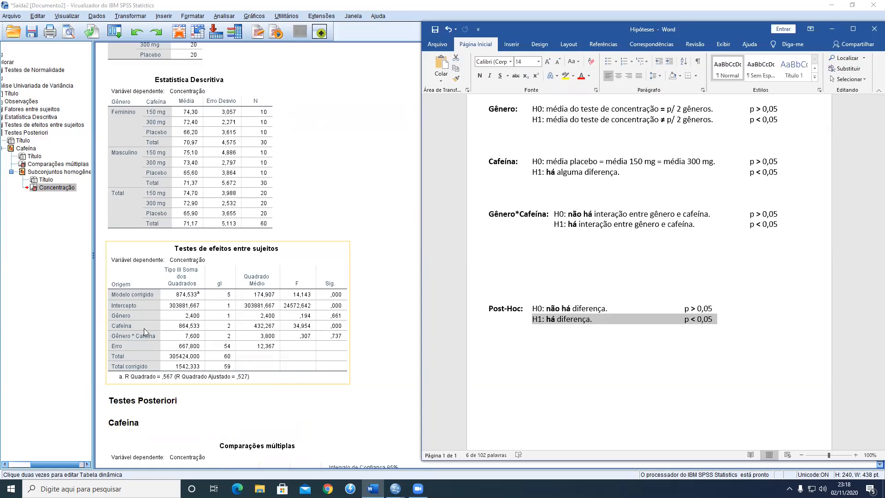
pyautogui.scroll(-3, 378, 343)
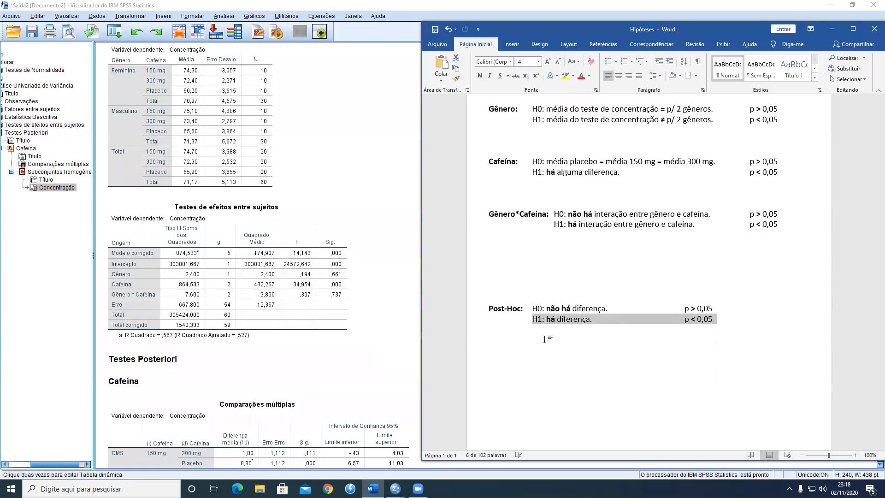
pyautogui.click(832, 29)
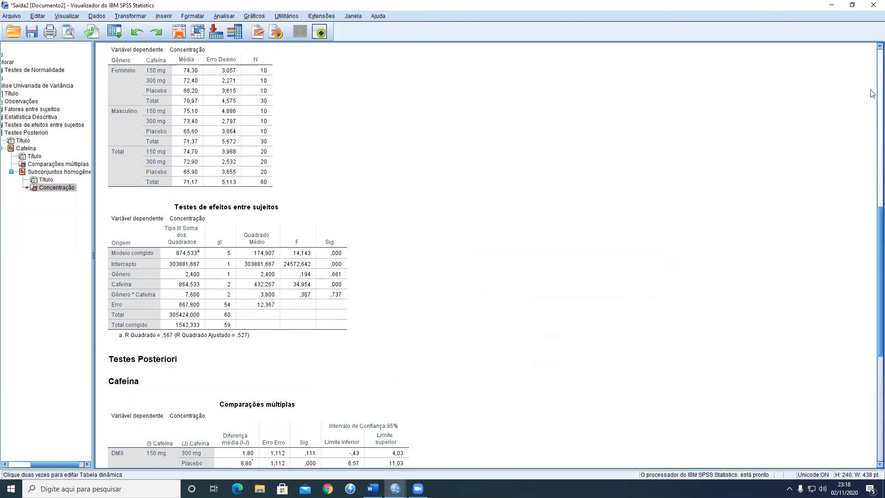
pyautogui.moveTo(880, 323); pyautogui.dragTo(848, 443)
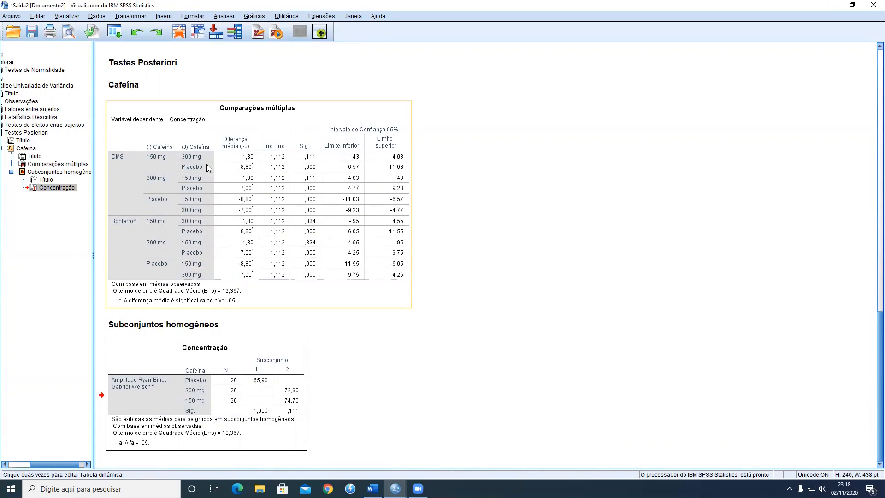
pyautogui.click(284, 414)
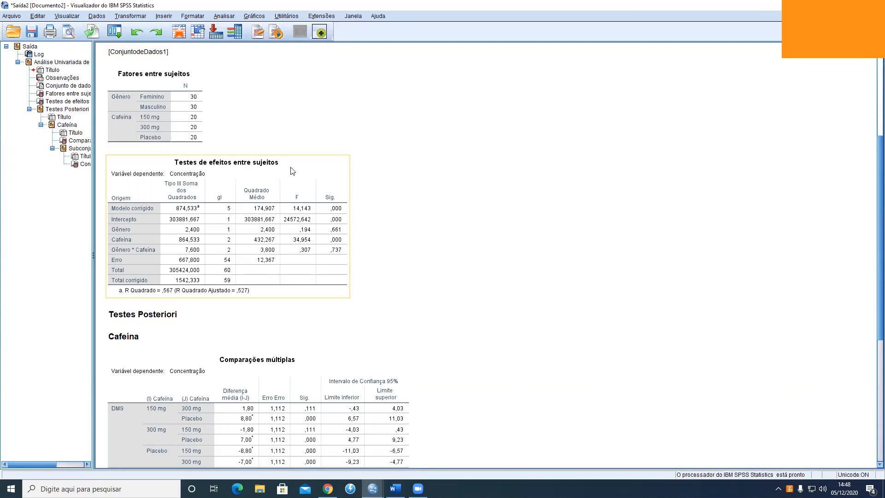
# Step: Switch to the Word document Hipóteses to show the written ANOVA two way and post hoc conclusions beside the SPSS output
pyautogui.click(331, 409)
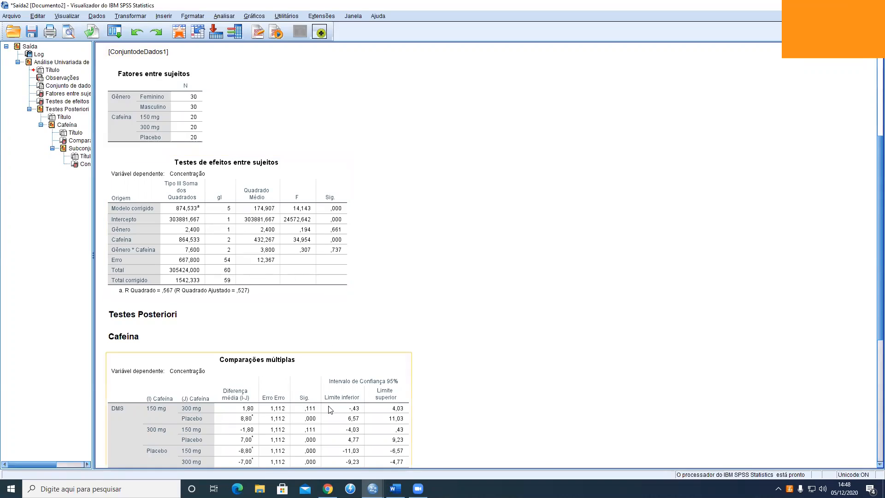
pyautogui.moveTo(395, 488)
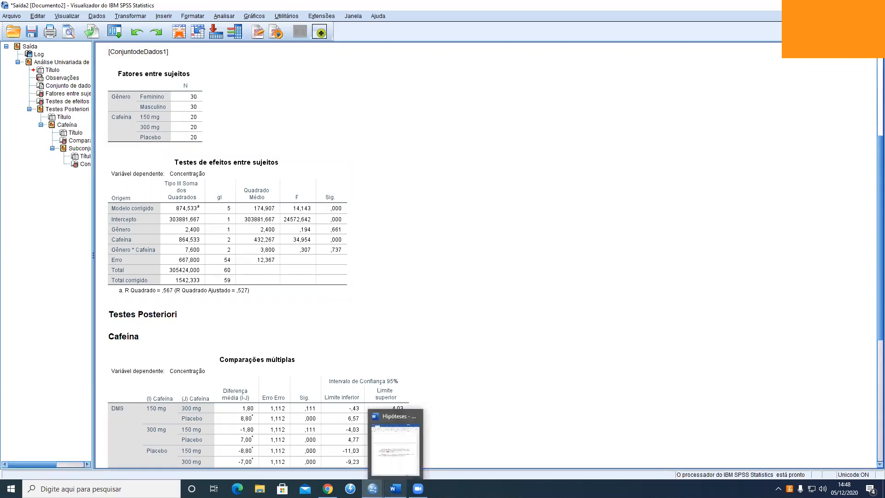
pyautogui.click(395, 448)
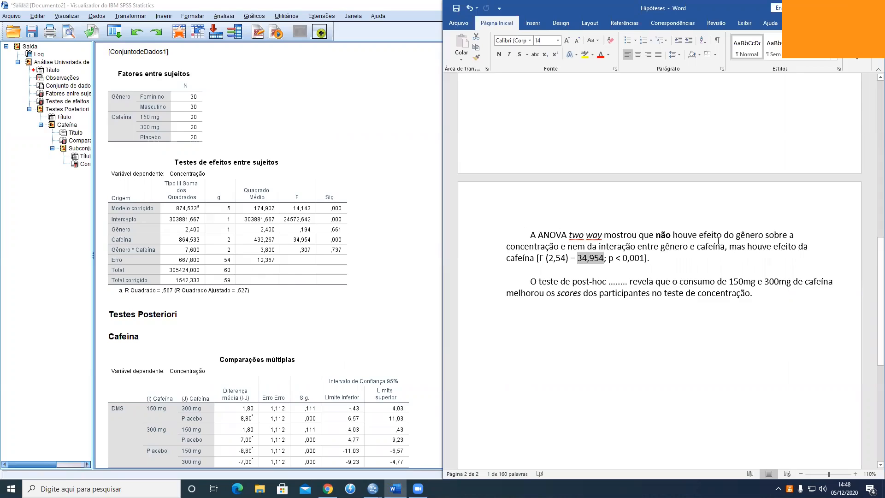
# Step: Compare the significance, degrees of freedom and F values in Testes de efeitos entre sujeitos with the ANOVA two way paragraph in Hipóteses
pyautogui.click(285, 238)
pyautogui.click(327, 257)
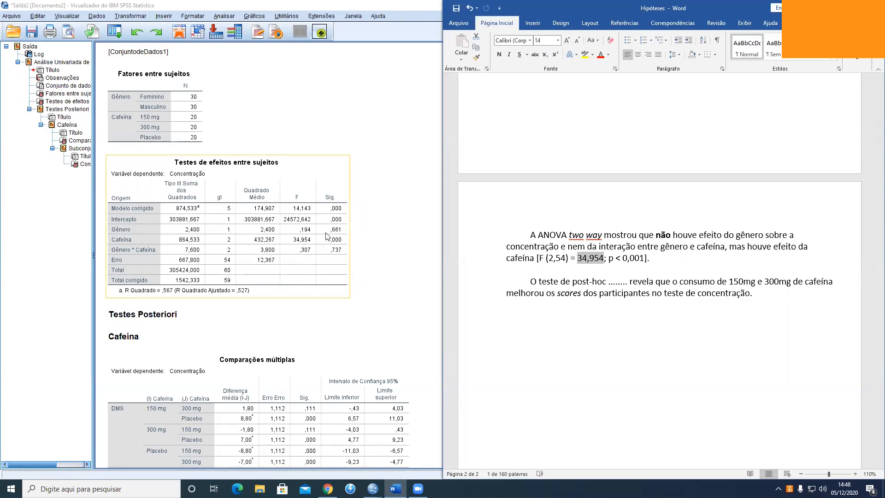
pyautogui.click(589, 250)
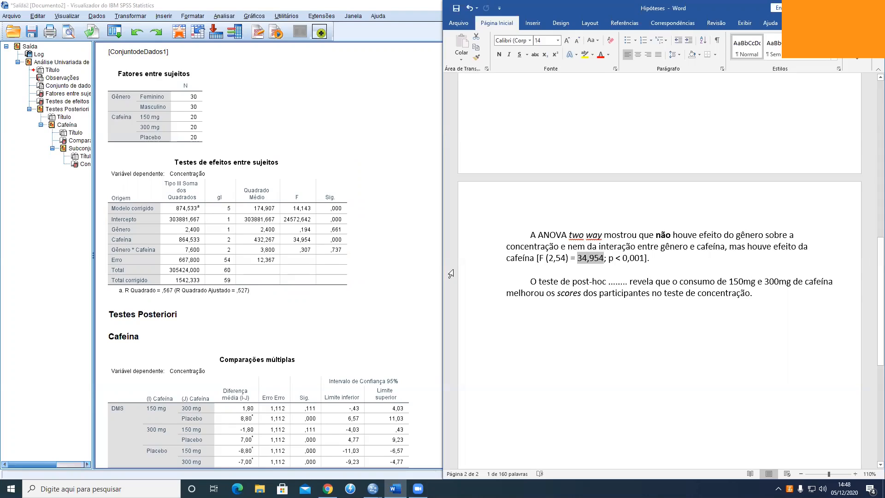
pyautogui.click(337, 251)
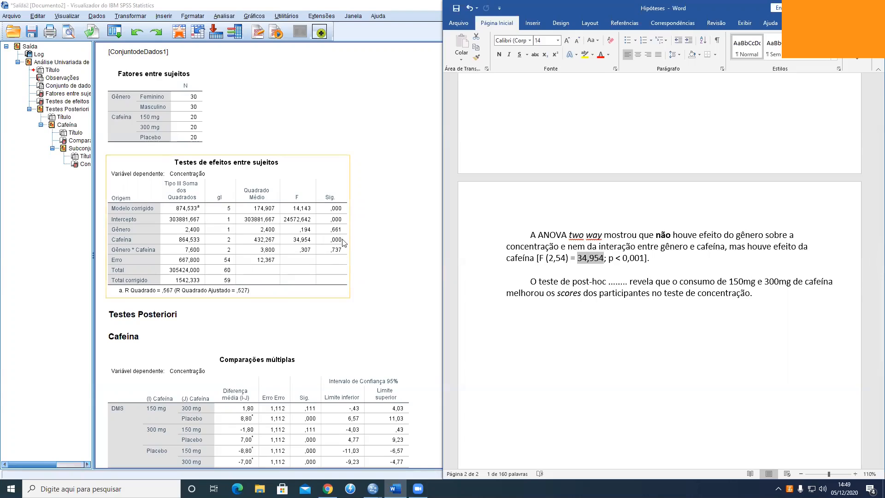
pyautogui.click(539, 272)
pyautogui.click(240, 281)
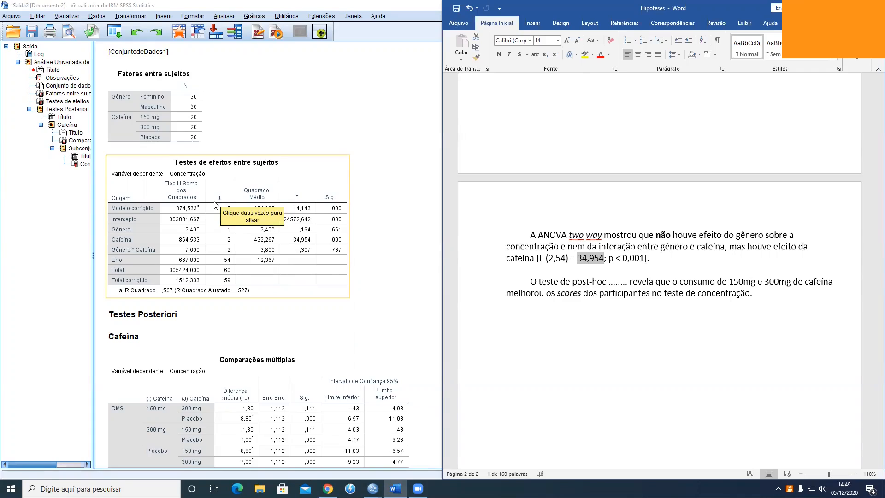
pyautogui.click(366, 211)
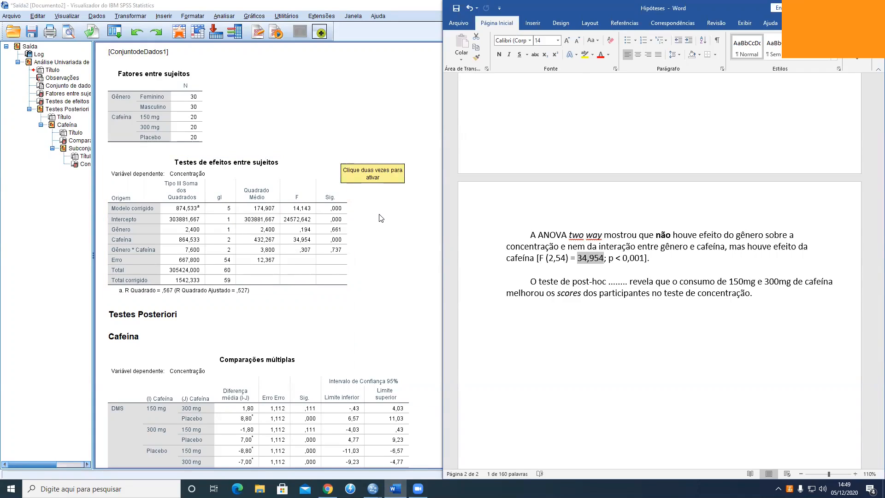
pyautogui.click(237, 241)
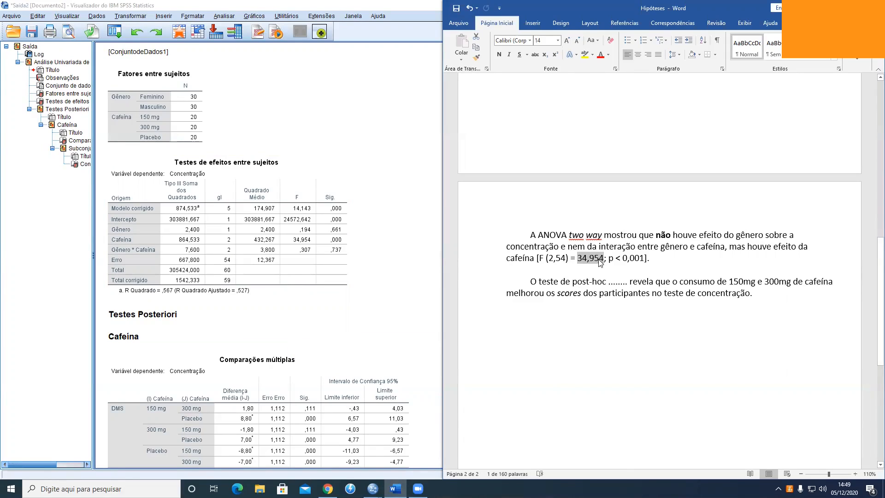
pyautogui.click(339, 243)
pyautogui.moveTo(601, 262); pyautogui.dragTo(607, 262)
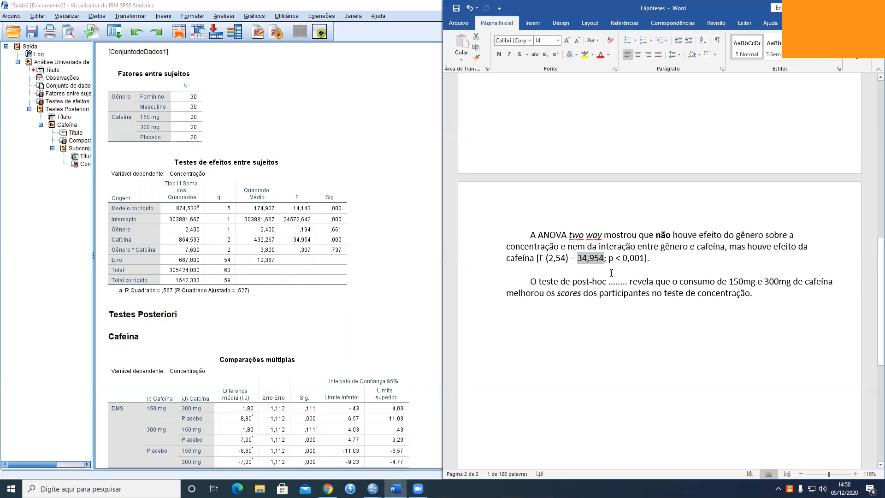